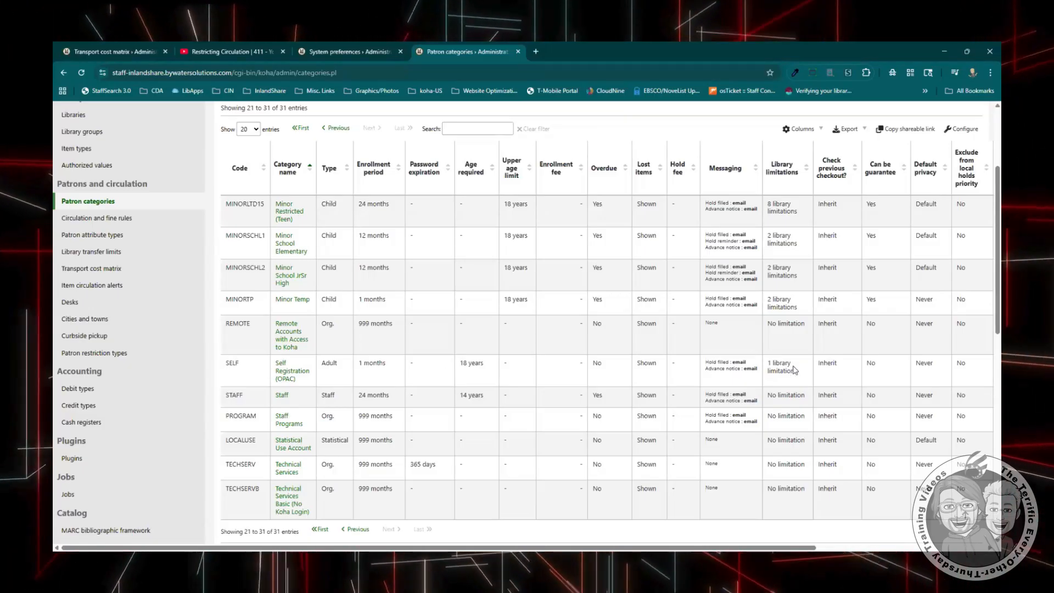
# Open the Self Registration (OPAC) patron category for modification and review its library limitations.
pyautogui.click(282, 381)
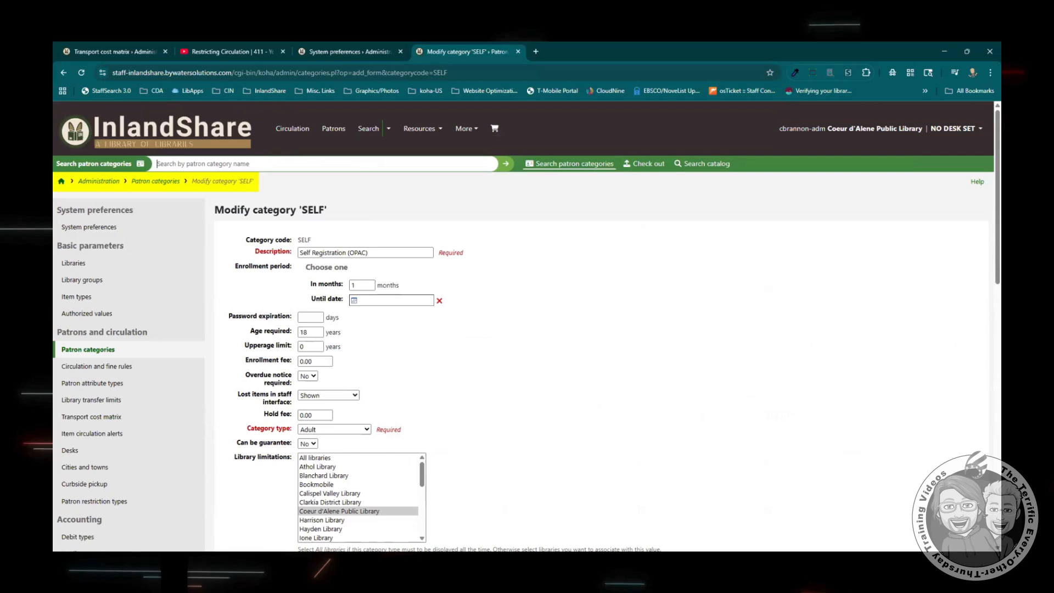
pyautogui.scroll(-5, 348, 531)
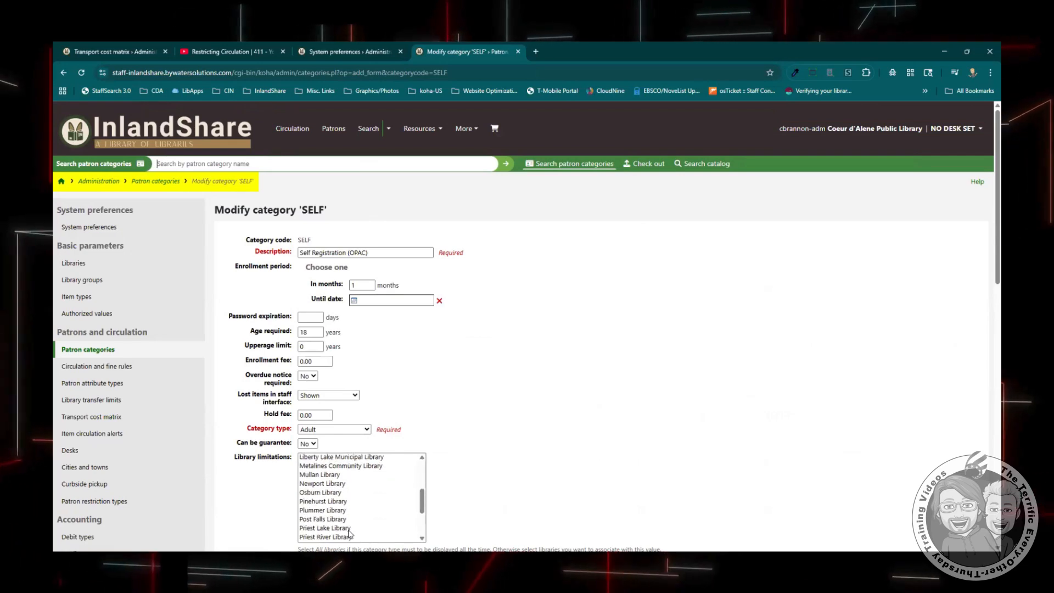
pyautogui.scroll(5, 350, 533)
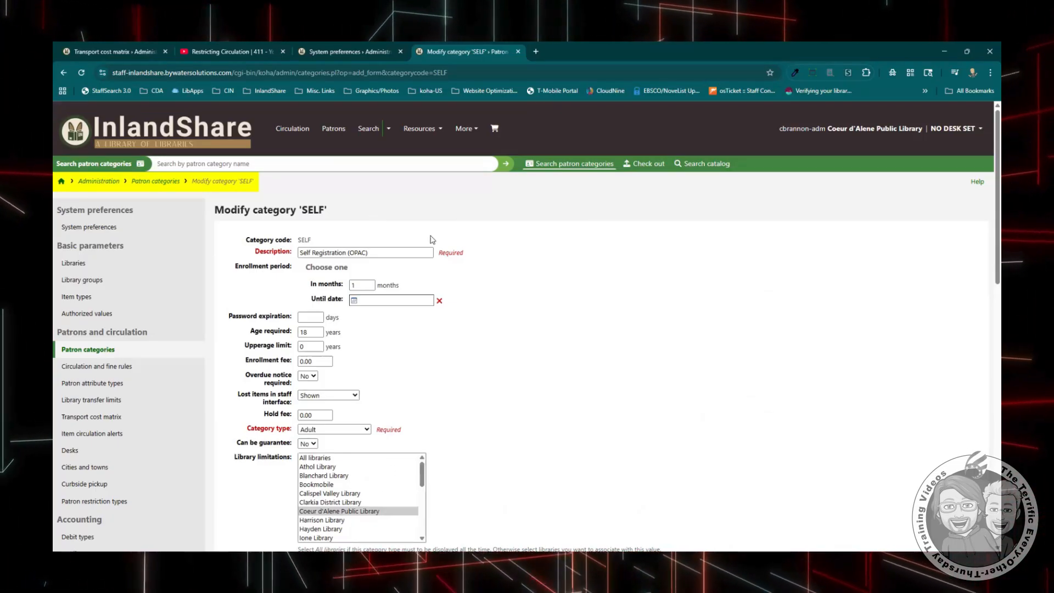
# Go to the patrons module and review the categories offered for creating a new patron.
pyautogui.click(338, 131)
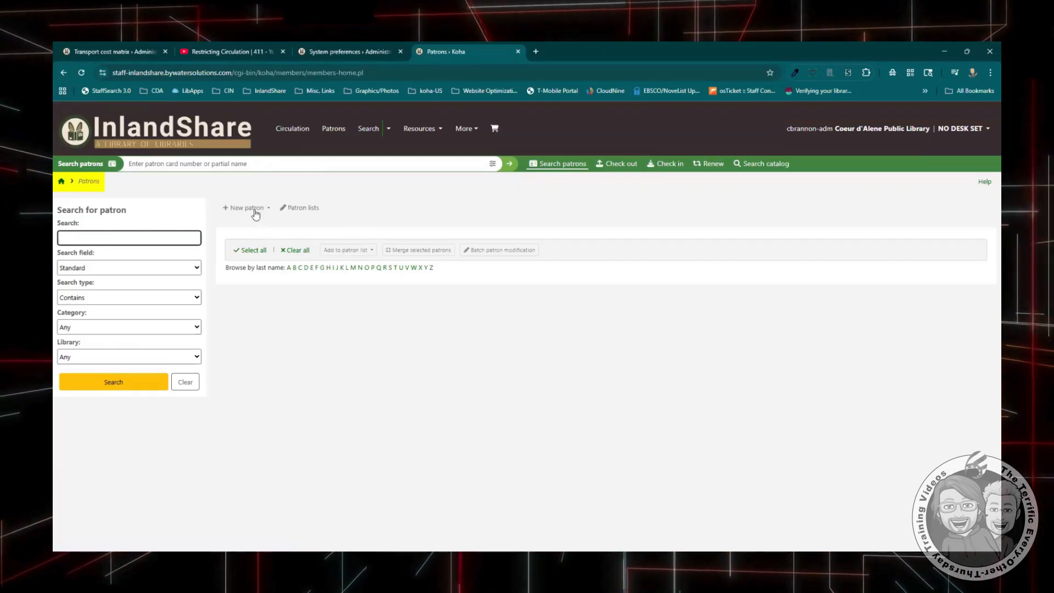
pyautogui.click(255, 209)
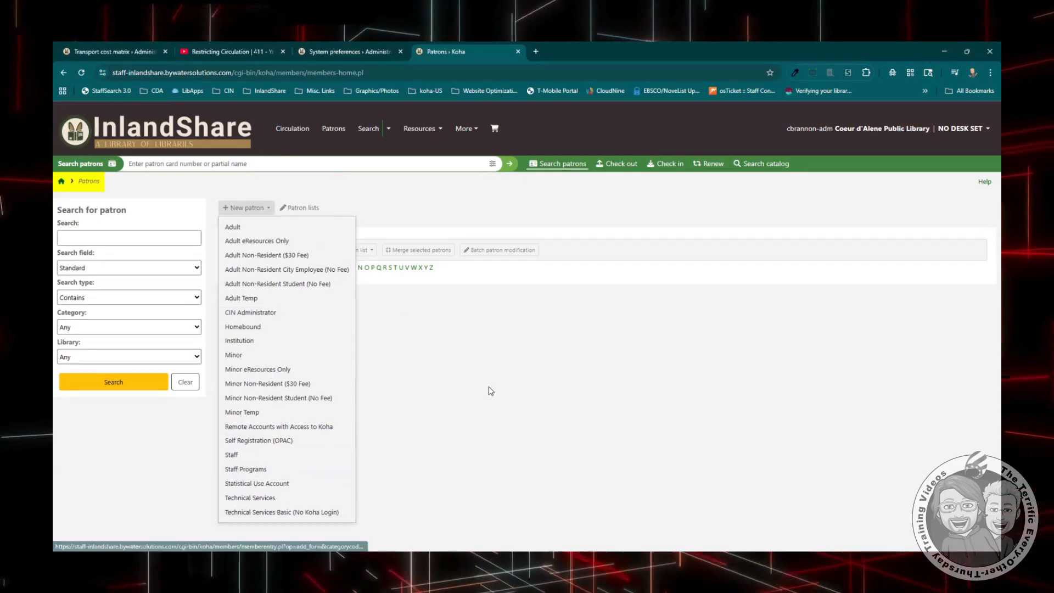
pyautogui.click(394, 315)
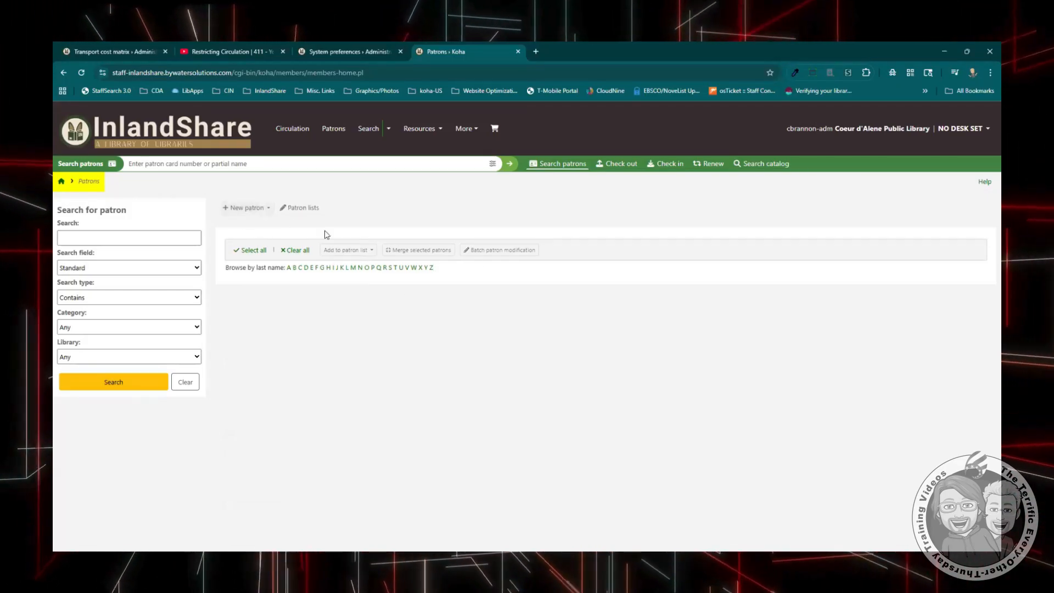
# Start a new Adult patron, review the Category choices under Library management, and cancel the form.
pyautogui.click(247, 208)
pyautogui.click(243, 225)
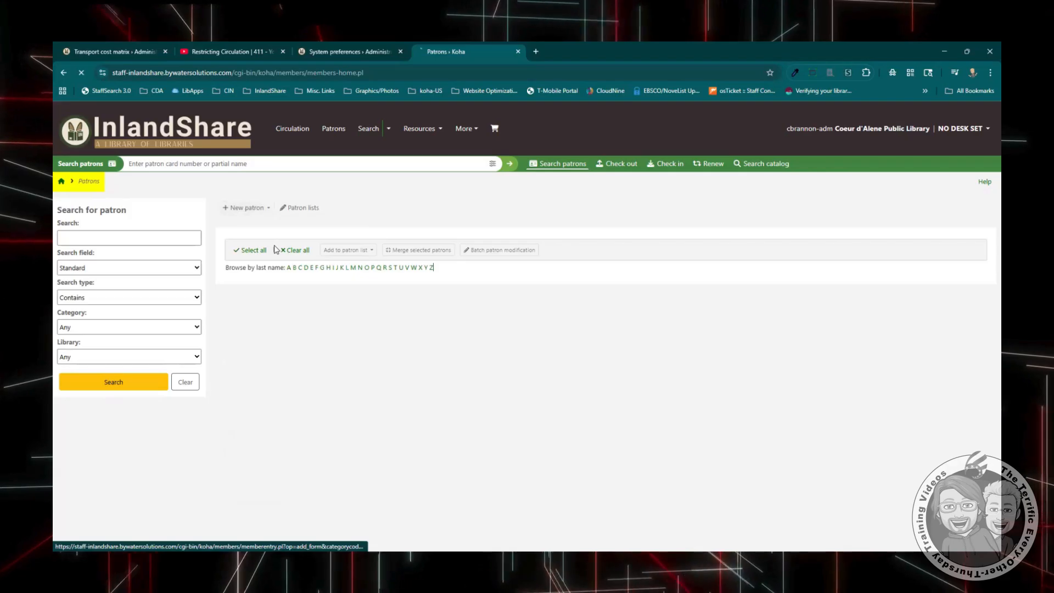
pyautogui.scroll(-12, 355, 401)
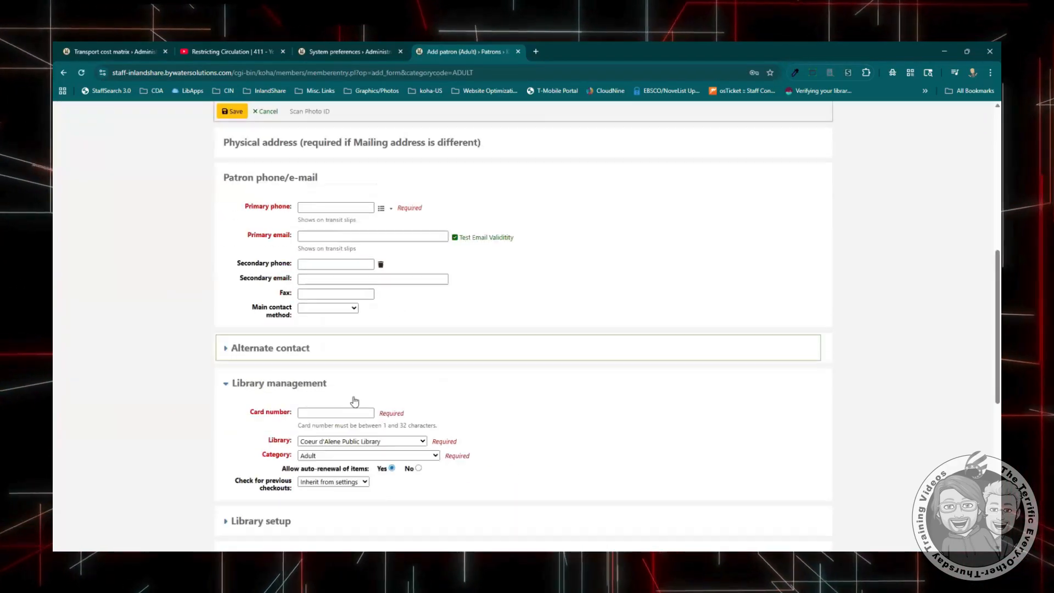
pyautogui.scroll(-1, 354, 399)
pyautogui.click(357, 272)
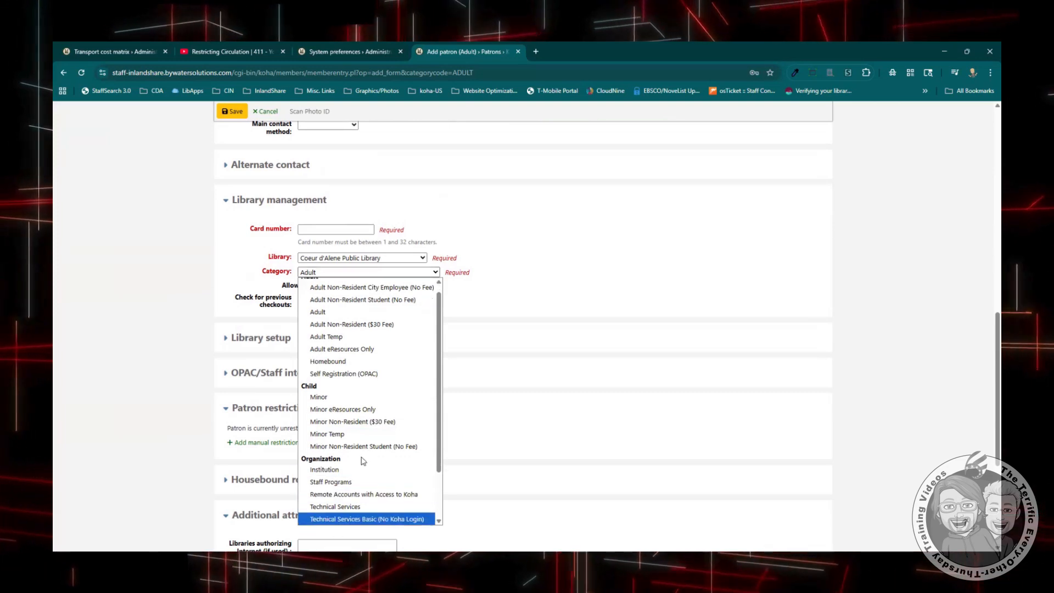
pyautogui.scroll(-2, 362, 351)
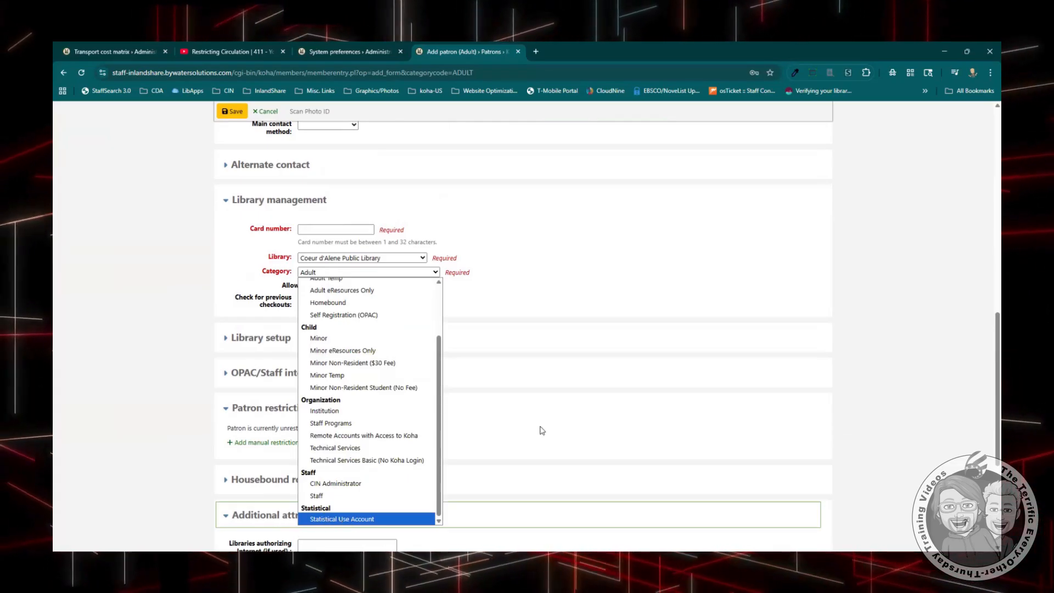
pyautogui.click(268, 112)
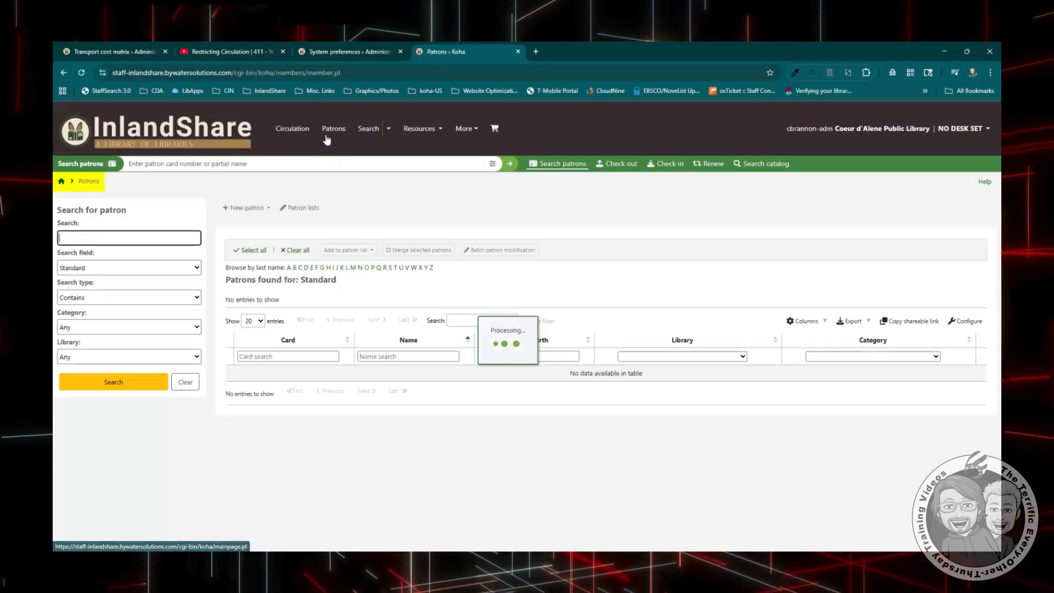
# In the IntranetUserJS system preference, restore the deleted code block that hides patron categories from non-ADMIN staff, and highlight its SELF option selector.
pyautogui.click(358, 51)
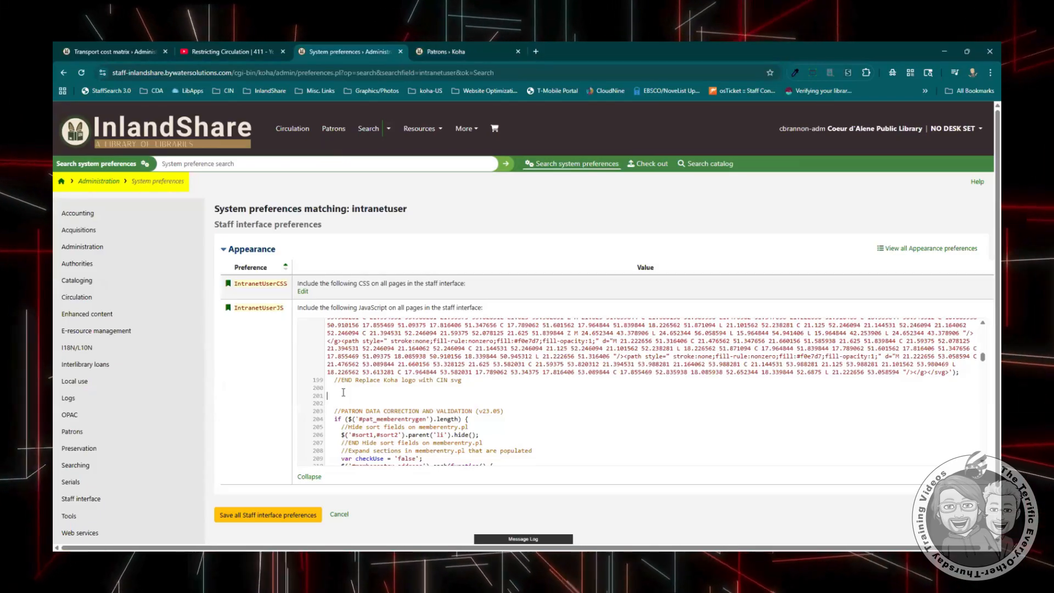
pyautogui.hotkey('ctrl', 'z')
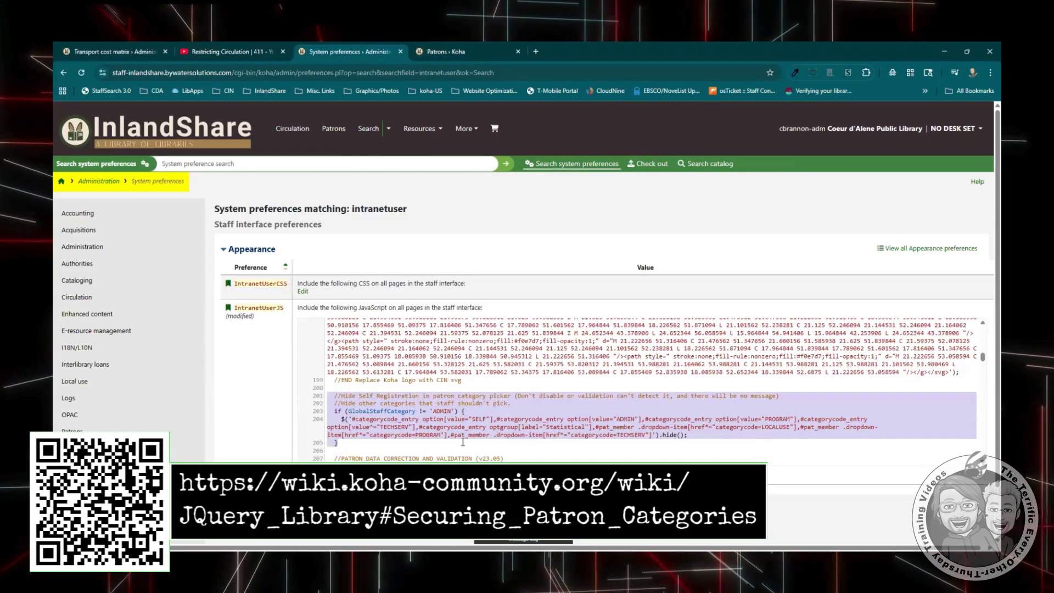
pyautogui.click(423, 443)
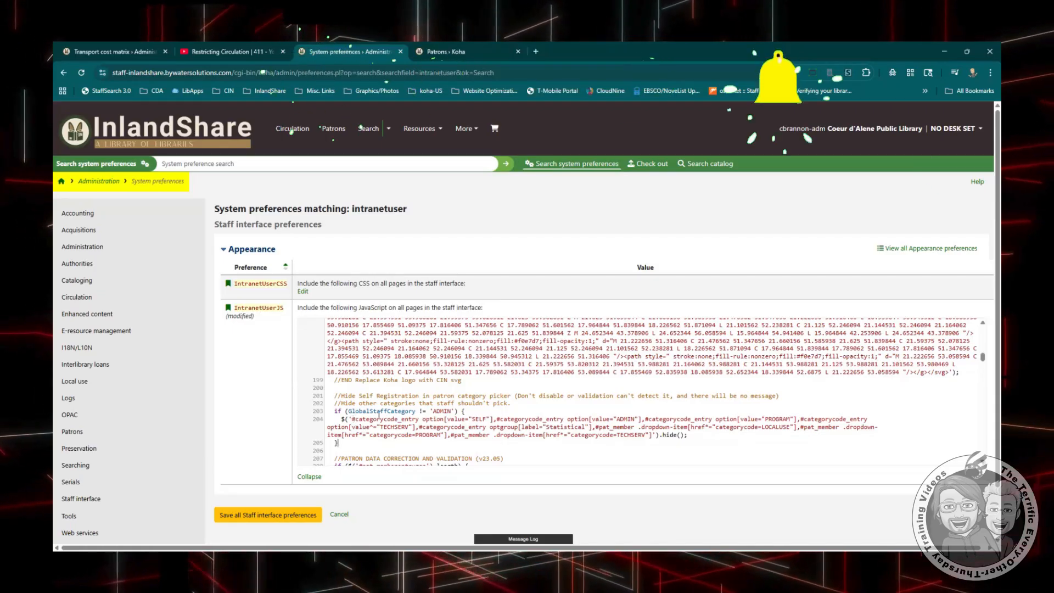
pyautogui.moveTo(353, 419); pyautogui.dragTo(495, 418)
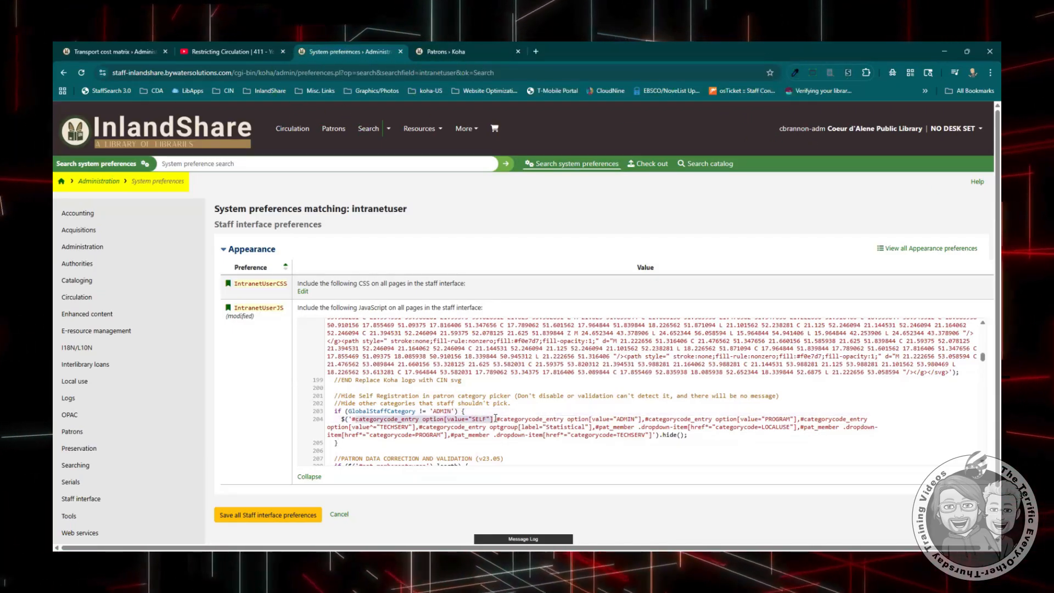
pyautogui.click(480, 420)
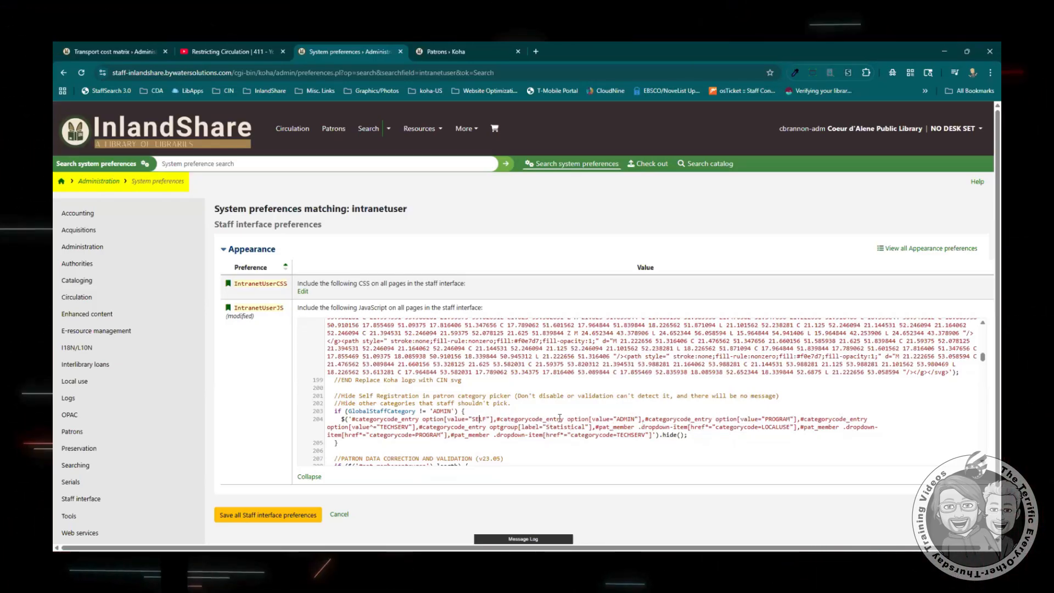
# Inspect the new patron category list on the Patrons page, expanding its markup to the Adult item's link and checking the page's body ID.
pyautogui.click(462, 49)
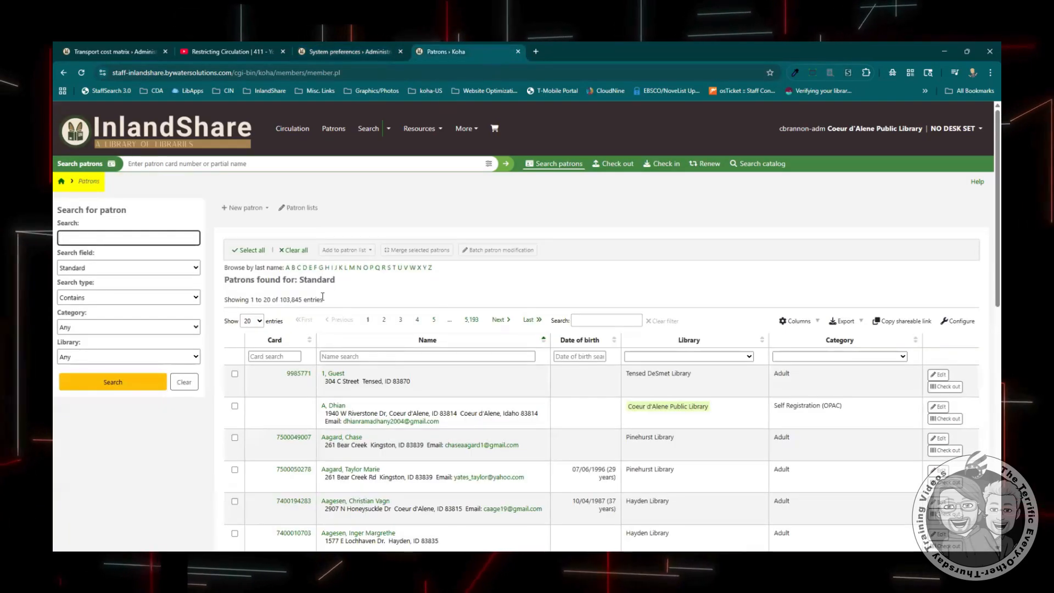
pyautogui.click(248, 208)
pyautogui.rightClick(252, 213)
pyautogui.click(288, 424)
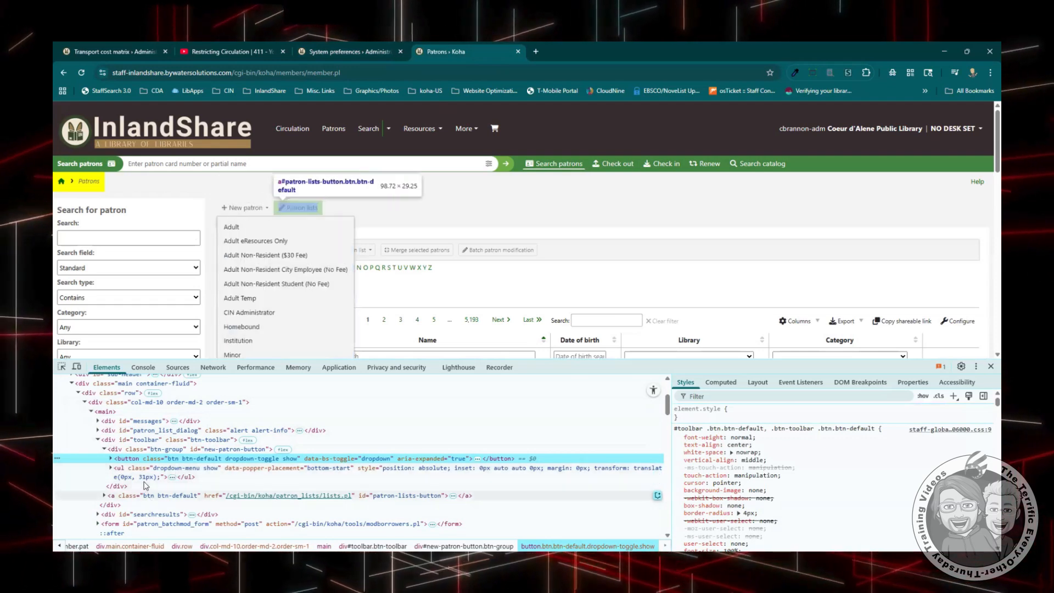
pyautogui.click(112, 472)
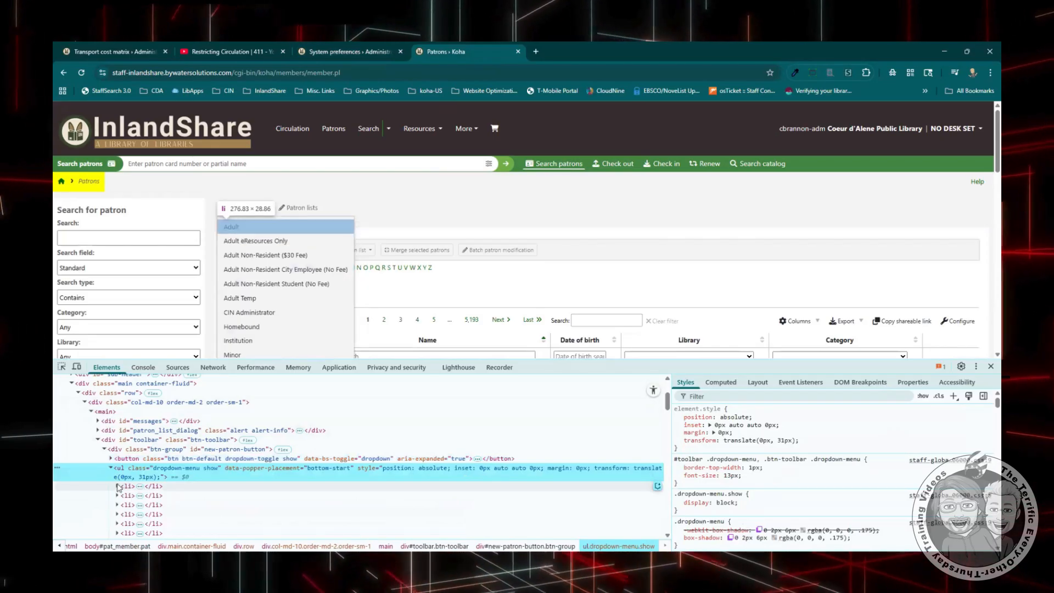
pyautogui.click(122, 487)
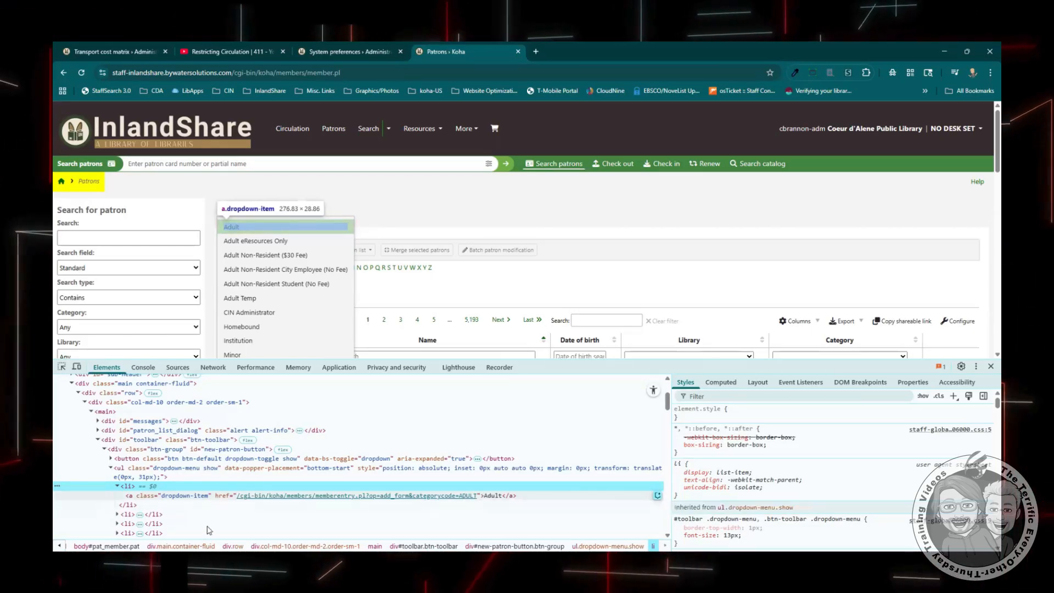
pyautogui.scroll(3, 159, 489)
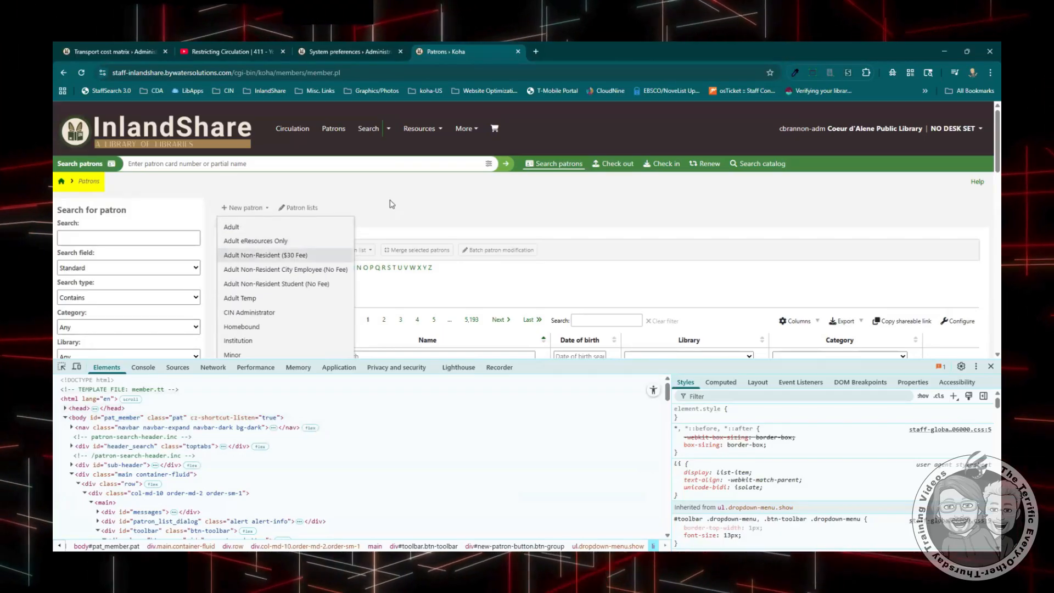
pyautogui.click(431, 192)
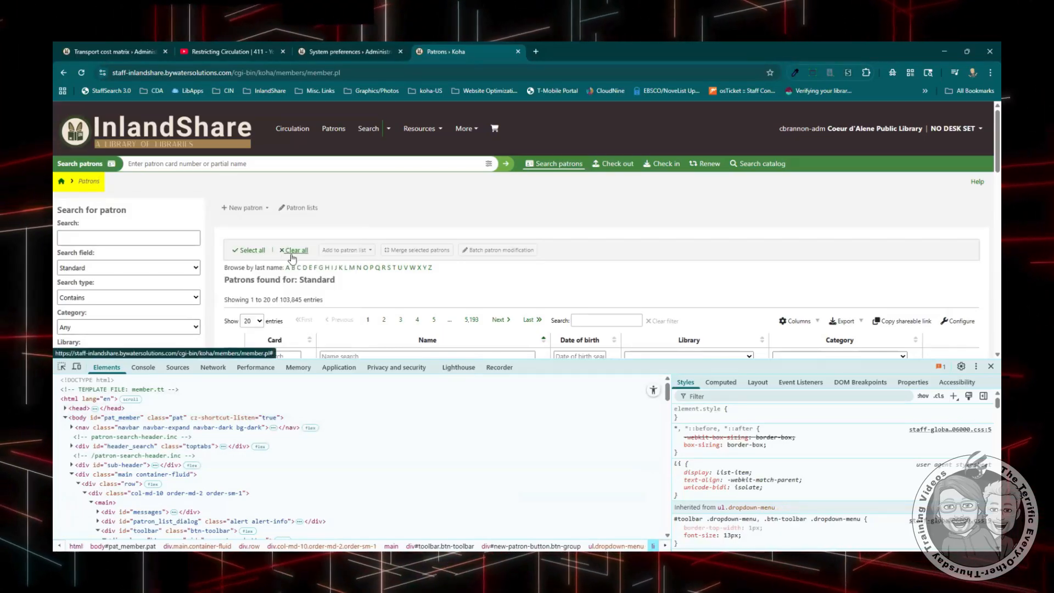
# Open a new Adult patron form and inspect the Category field's element and the page's body ID in the markup.
pyautogui.click(254, 213)
pyautogui.click(317, 257)
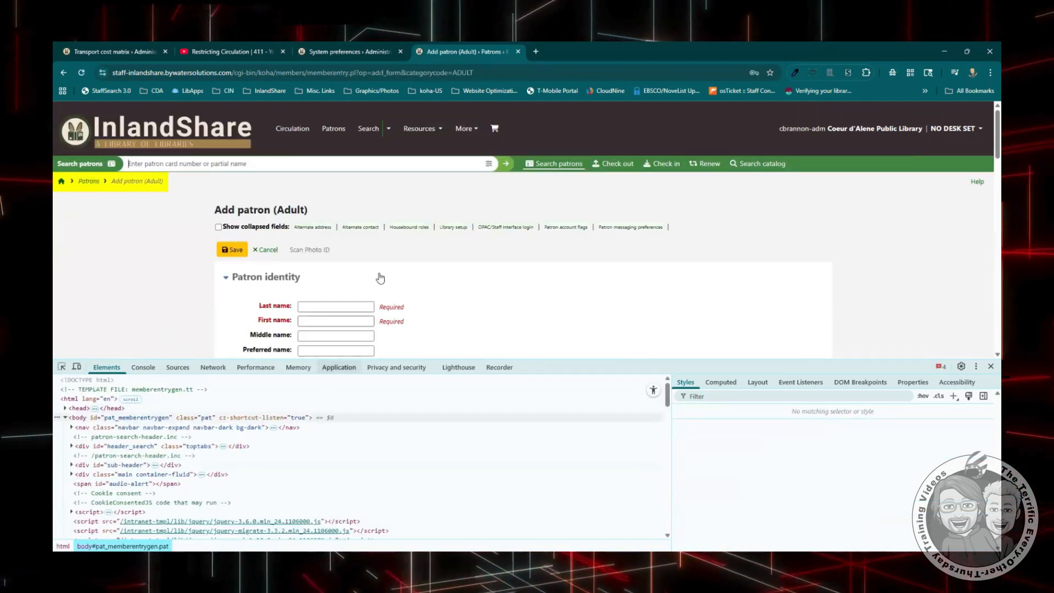
pyautogui.scroll(-10, 376, 280)
pyautogui.scroll(-5, 369, 283)
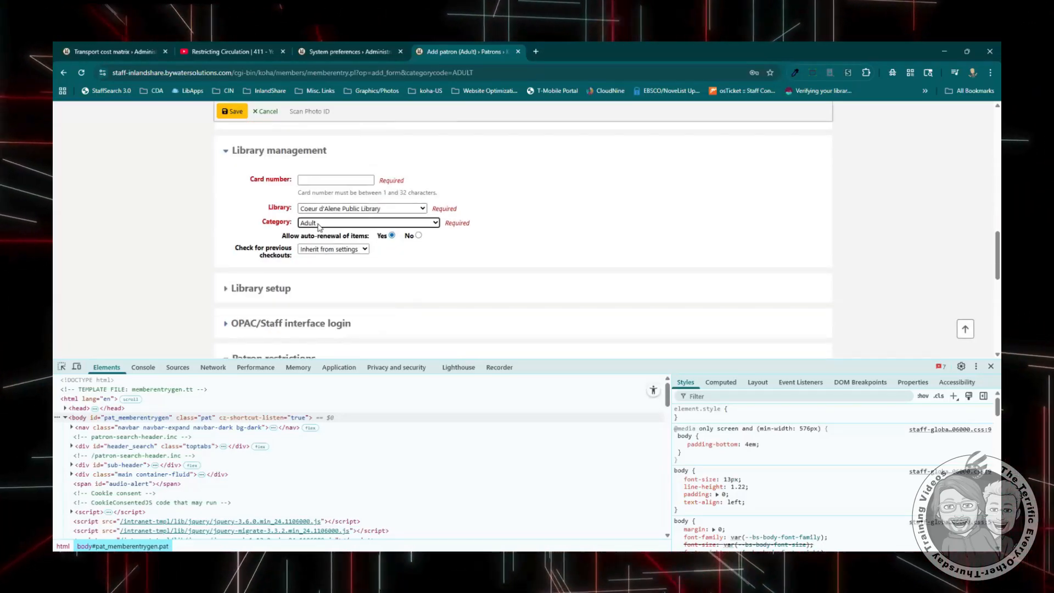
pyautogui.rightClick(318, 227)
pyautogui.click(350, 439)
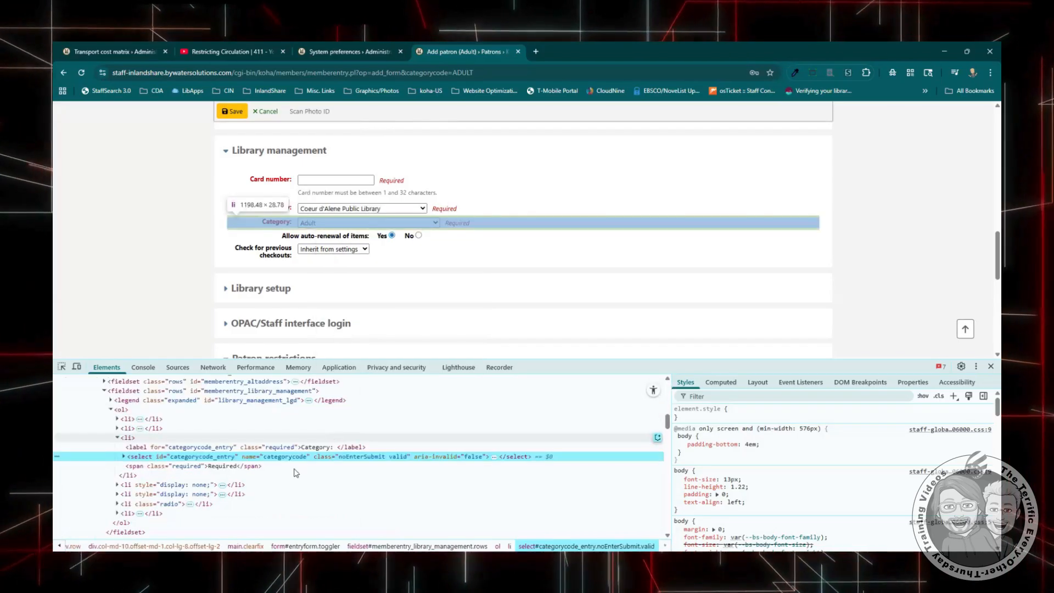
pyautogui.scroll(10, 192, 456)
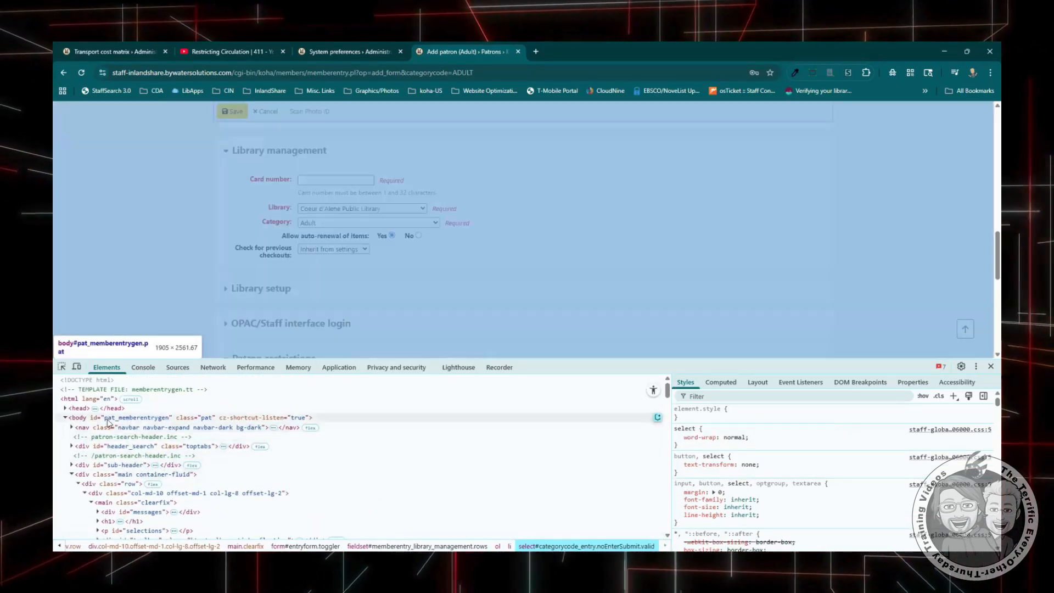
pyautogui.scroll(-10, 173, 430)
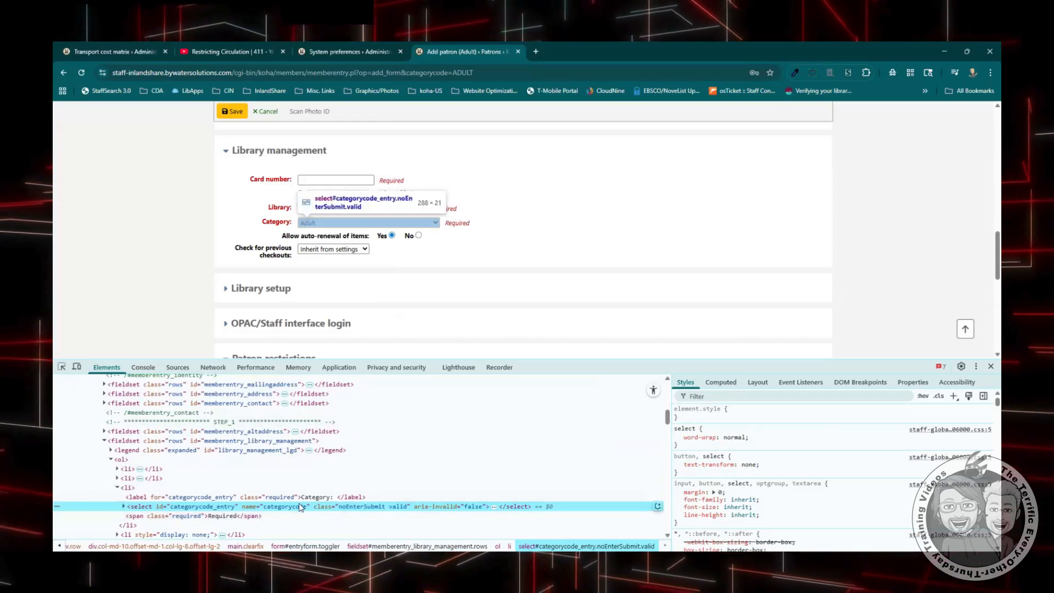
# Expand the category select element and its Adult option group to examine the option values.
pyautogui.click(123, 507)
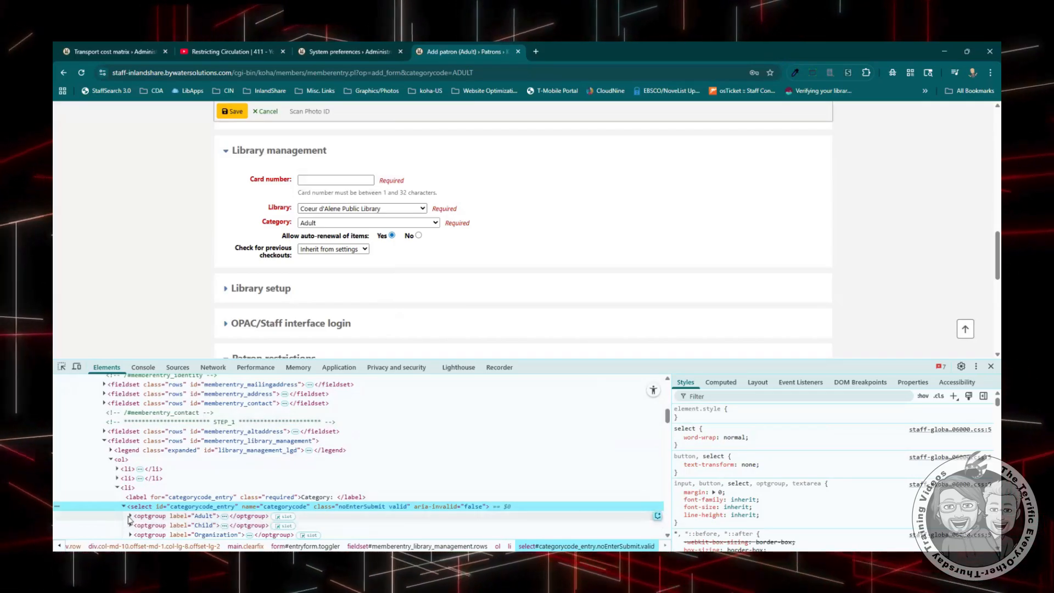
pyautogui.scroll(-2, 128, 536)
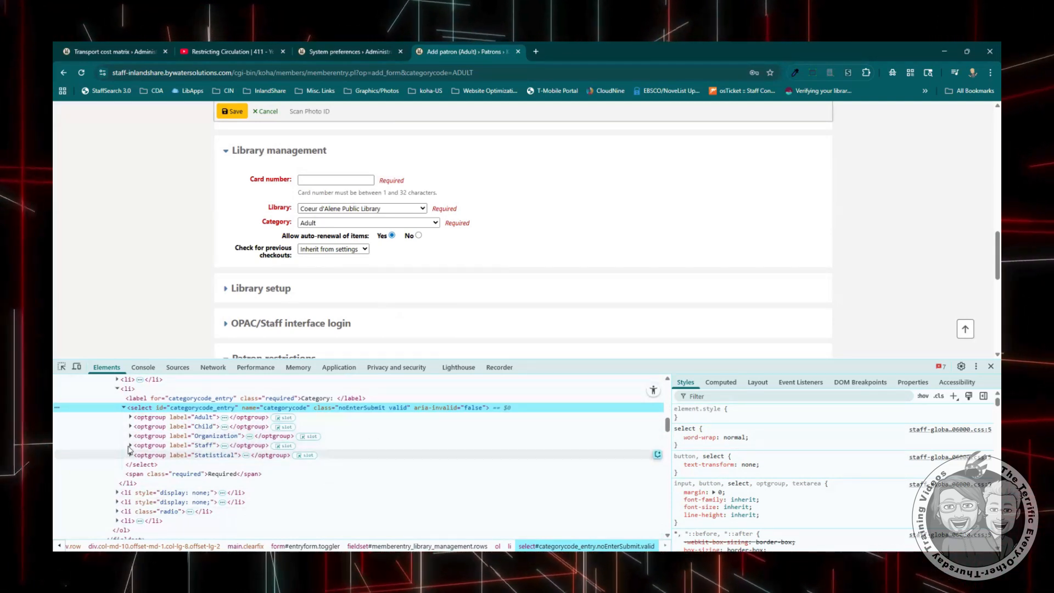
pyautogui.click(130, 417)
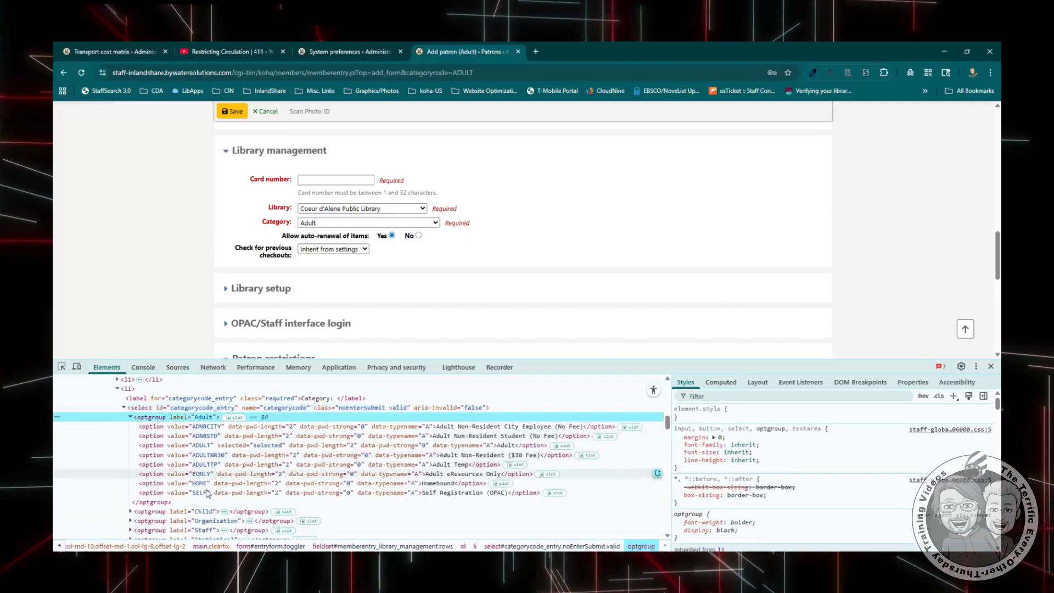
# Back in the IntranetUserJS code, examine the #categorycode_entry option selector and the #pat_member .dropdown-item selector for LOCALUSE.
pyautogui.click(353, 48)
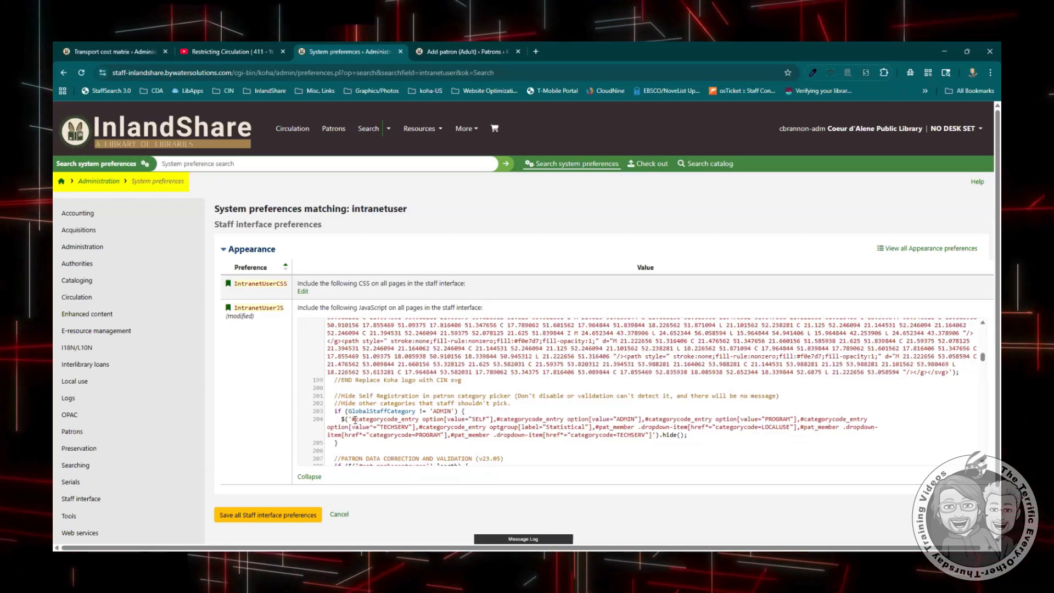
pyautogui.doubleClick(353, 419)
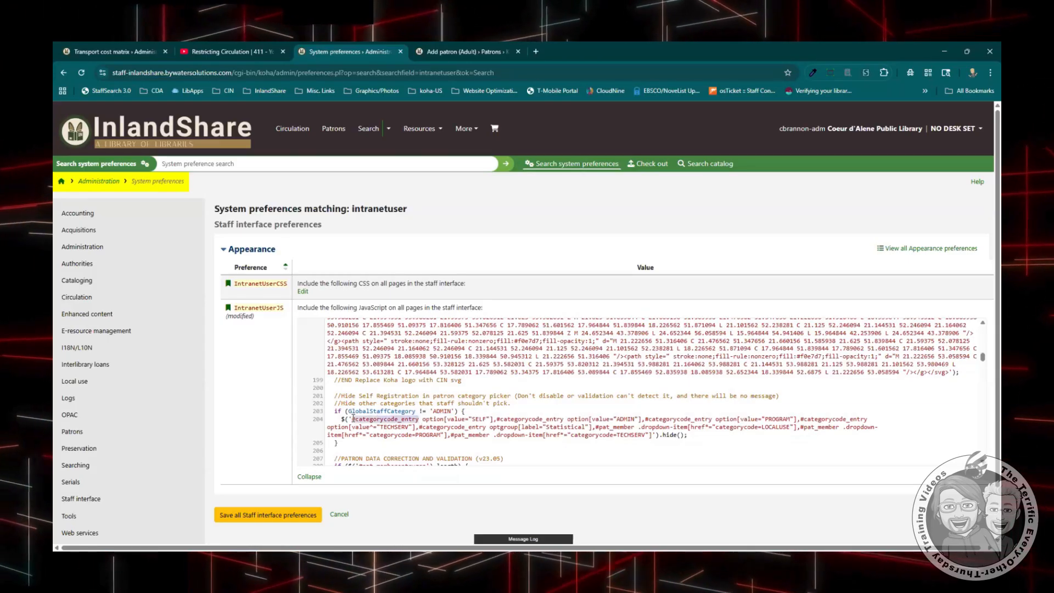
pyautogui.moveTo(422, 419); pyautogui.dragTo(493, 418)
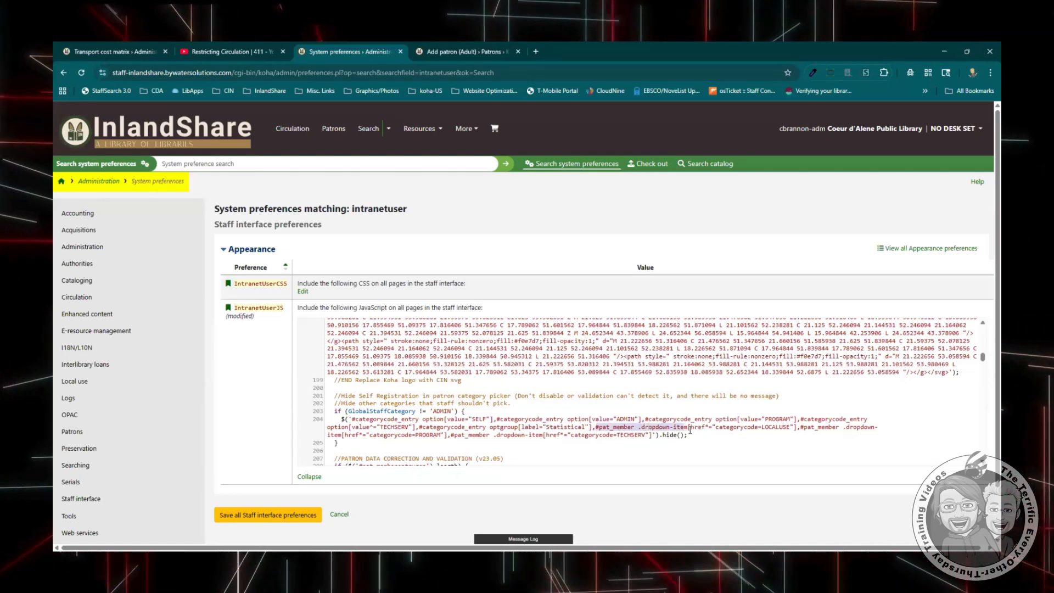
pyautogui.click(689, 429)
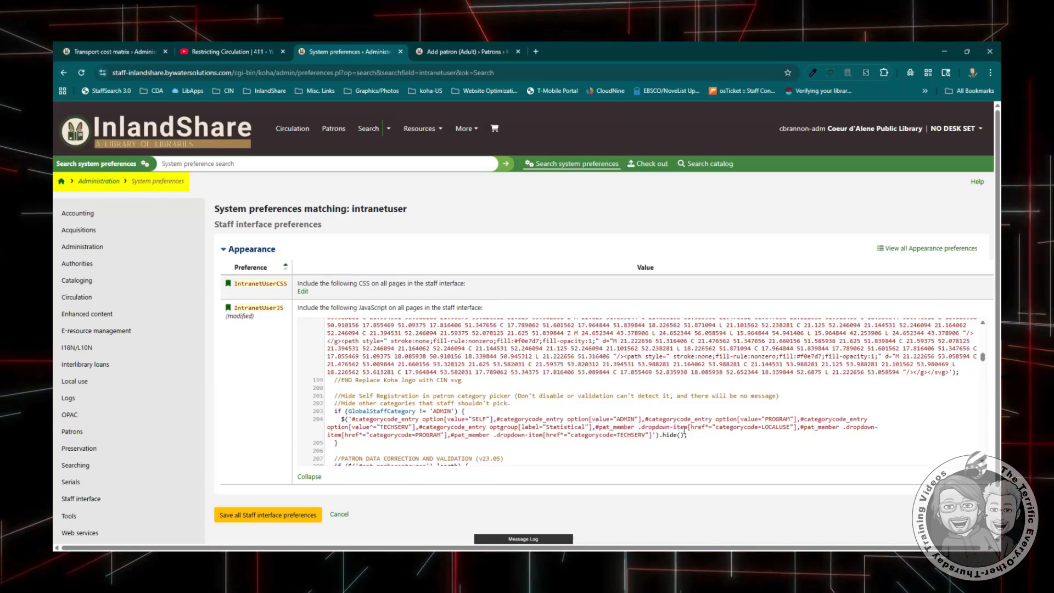
pyautogui.moveTo(688, 427); pyautogui.dragTo(758, 427)
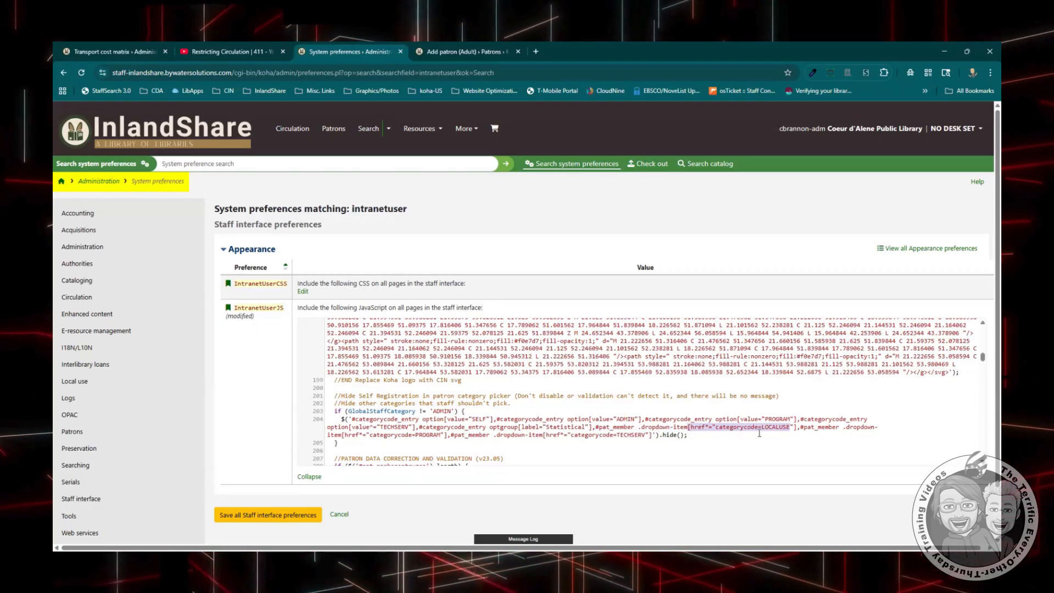
# Examine the #categorycode_entry optgroup selector for Statistical in the IntranetUserJS code and compare it with the Adult patron form's Category options.
pyautogui.click(654, 437)
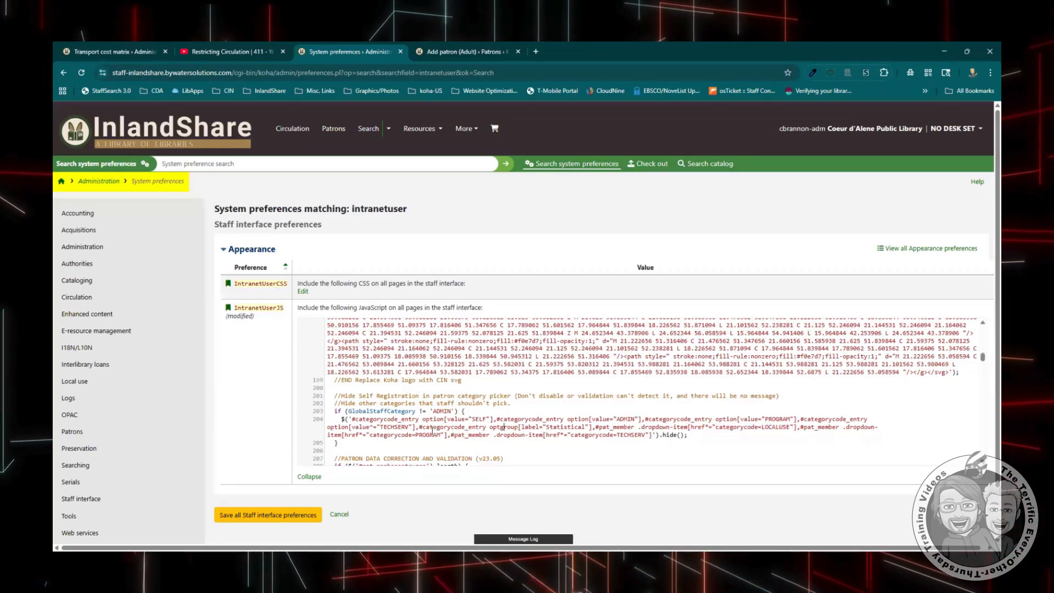
pyautogui.moveTo(418, 429); pyautogui.dragTo(588, 427)
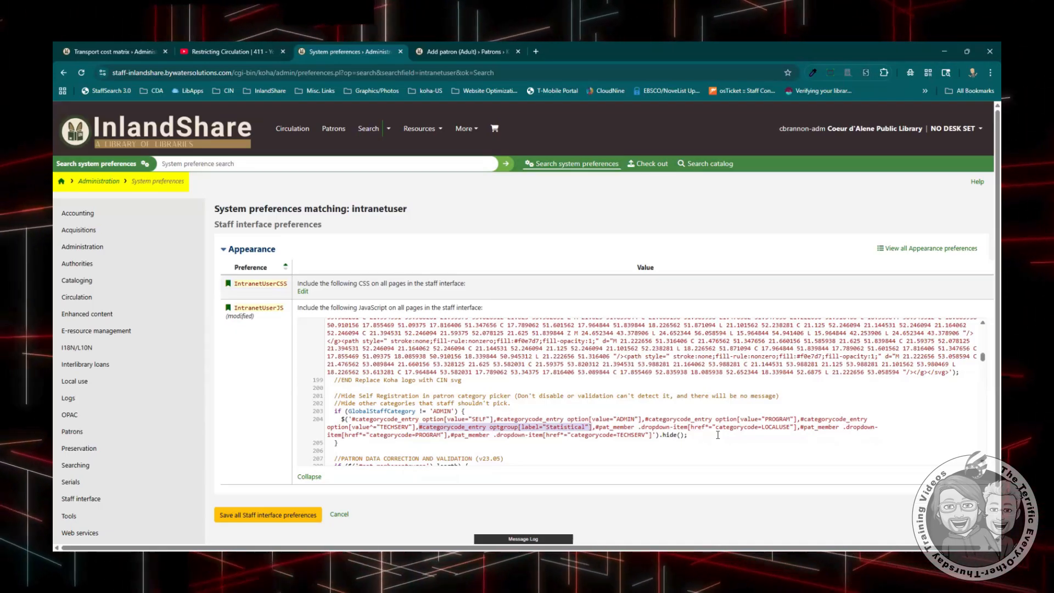
pyautogui.click(464, 52)
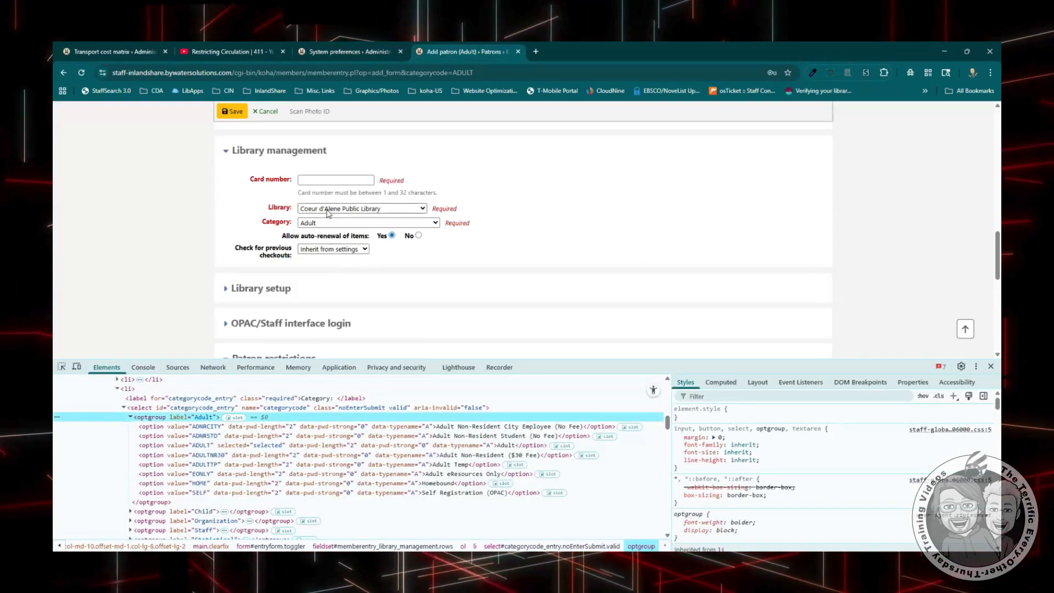
pyautogui.click(362, 222)
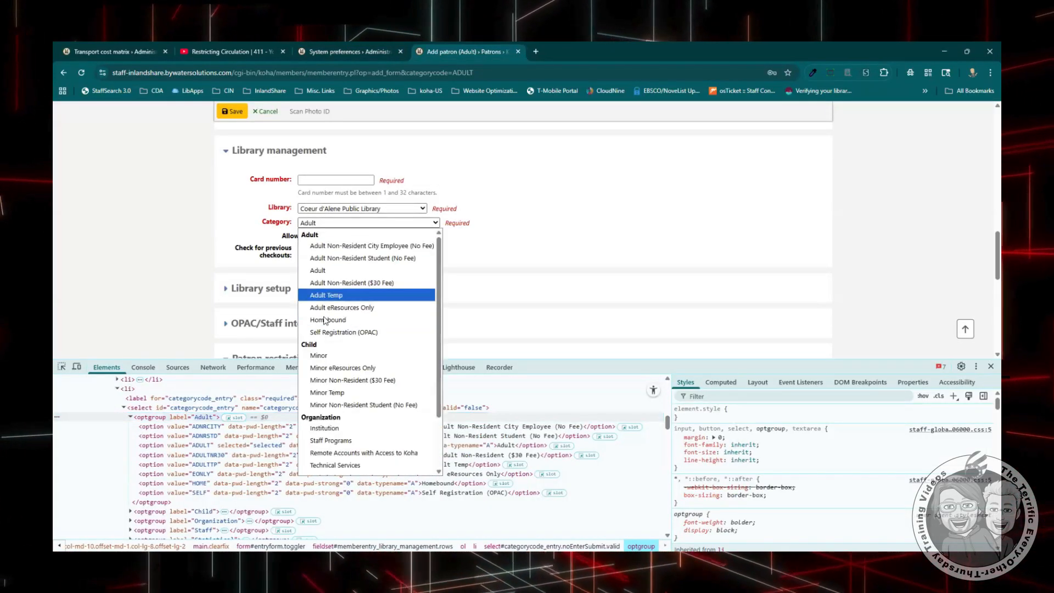
pyautogui.scroll(-3, 330, 417)
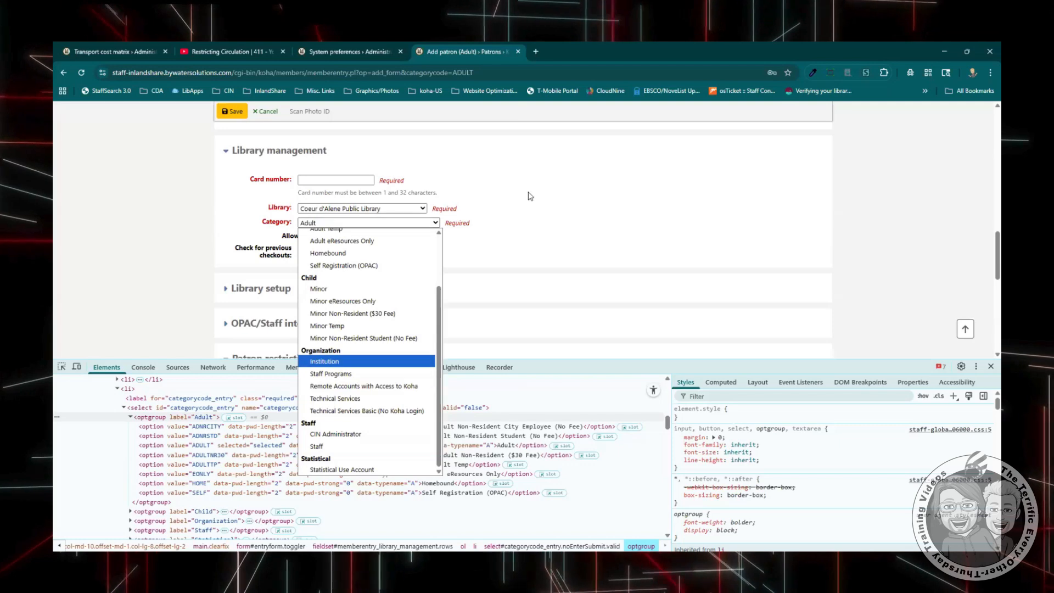
# Save all staff interface preferences, and reload the Adult patron form with the developer tools closed.
pyautogui.click(360, 51)
pyautogui.click(299, 517)
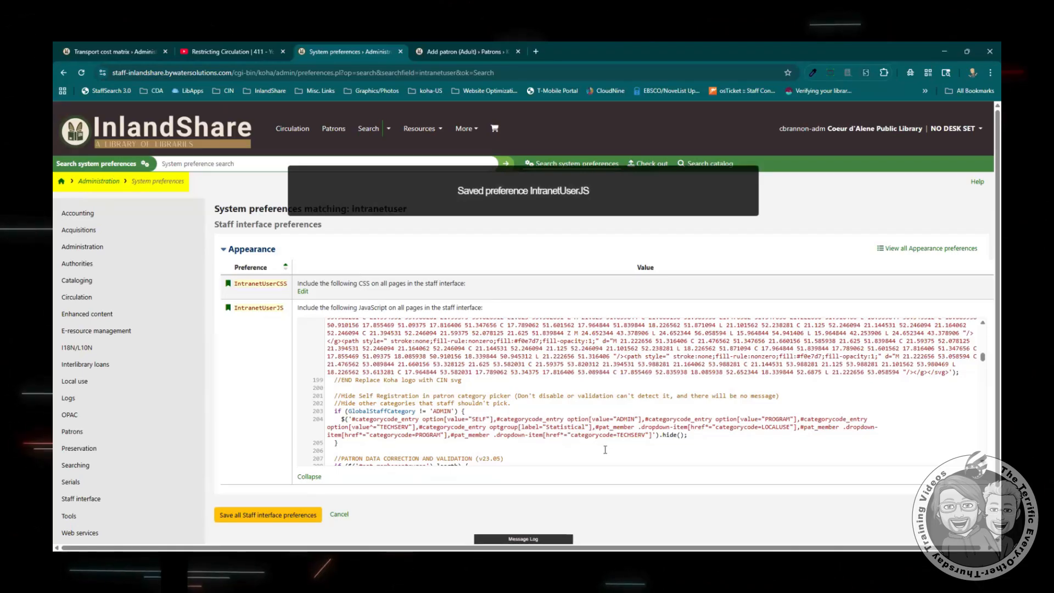
pyautogui.hotkey('ctrl', 'Tab')
pyautogui.click(81, 73)
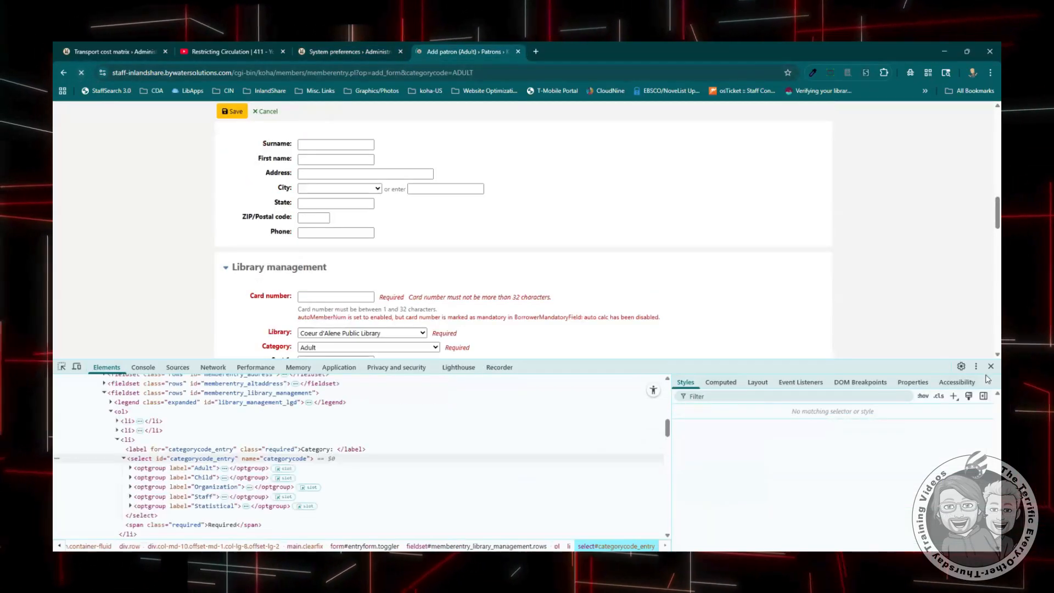
pyautogui.click(991, 366)
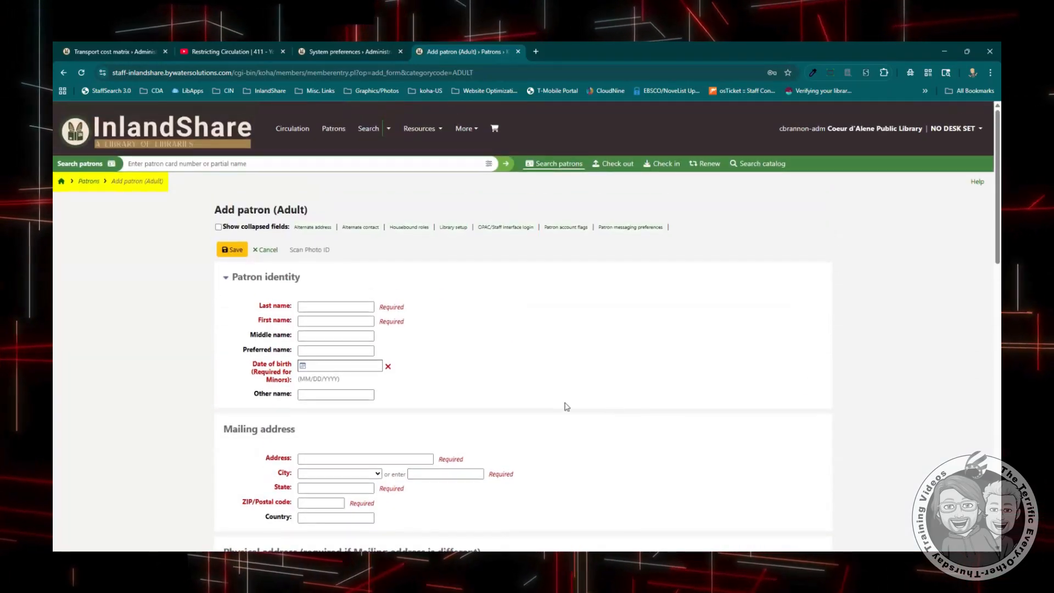
# Review the full list of Category options under Library management on the Adult patron form while logged in as admin.
pyautogui.scroll(-10, 567, 407)
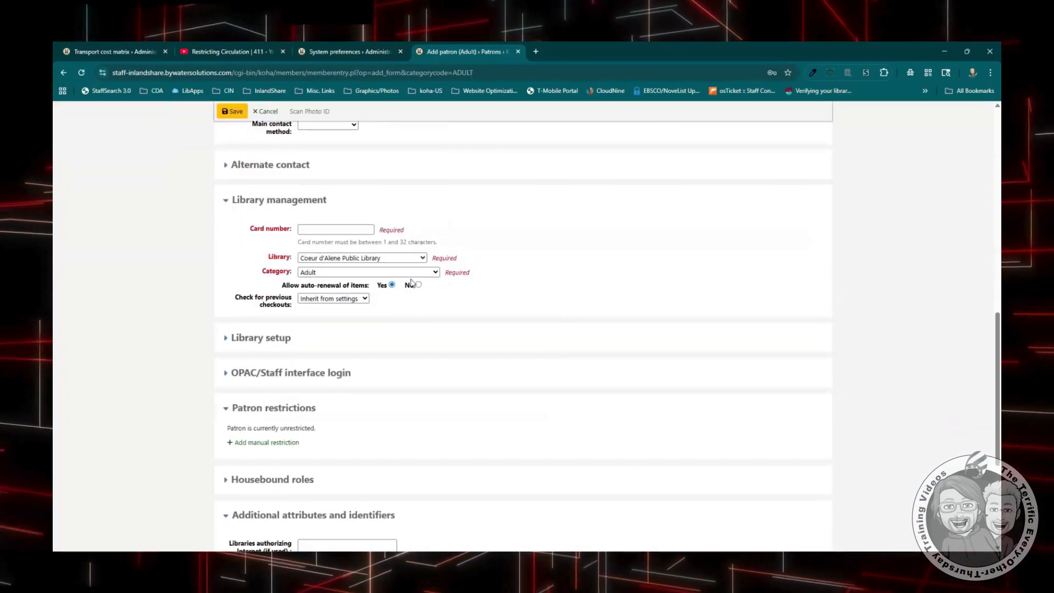
pyautogui.click(426, 271)
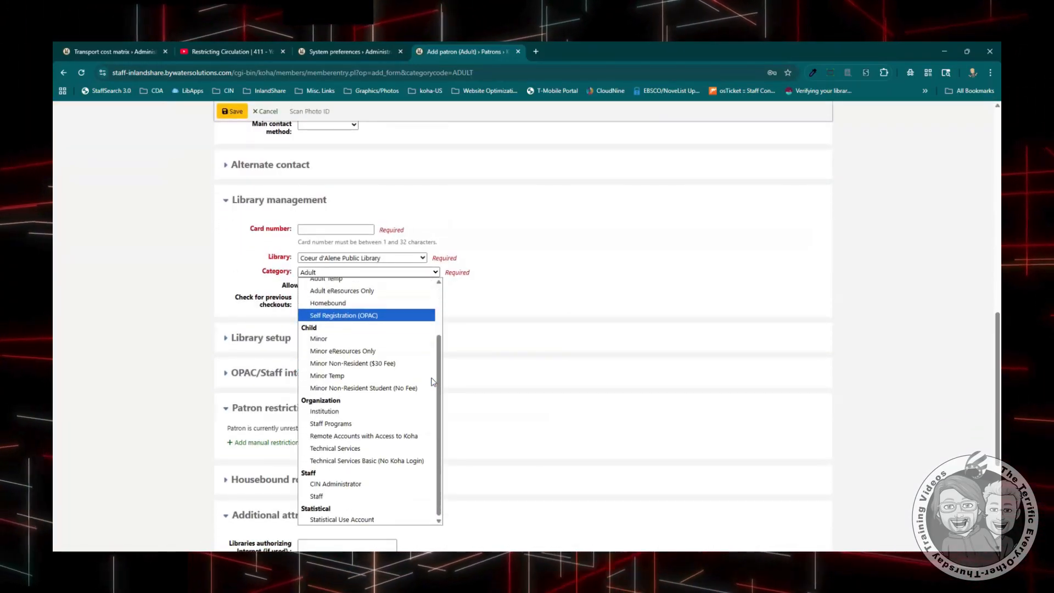
pyautogui.scroll(3, 431, 381)
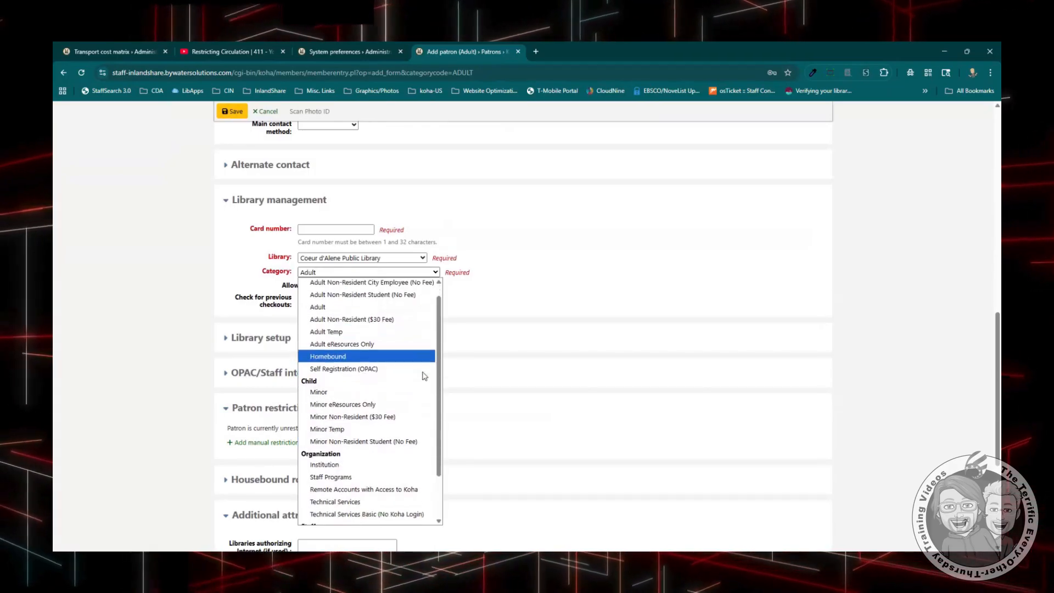
pyautogui.scroll(-3, 424, 376)
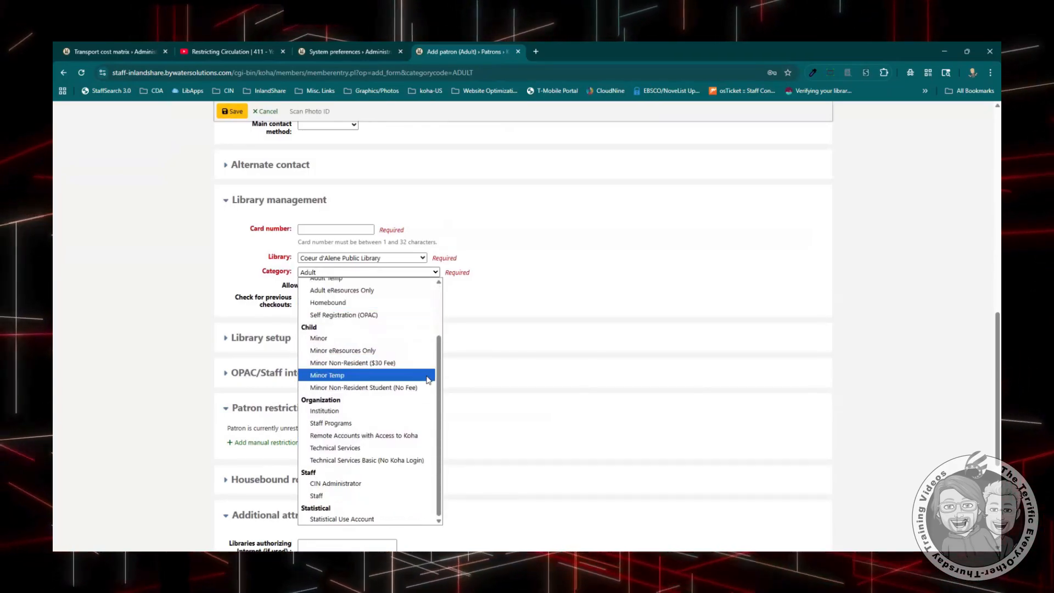
pyautogui.scroll(3, 428, 380)
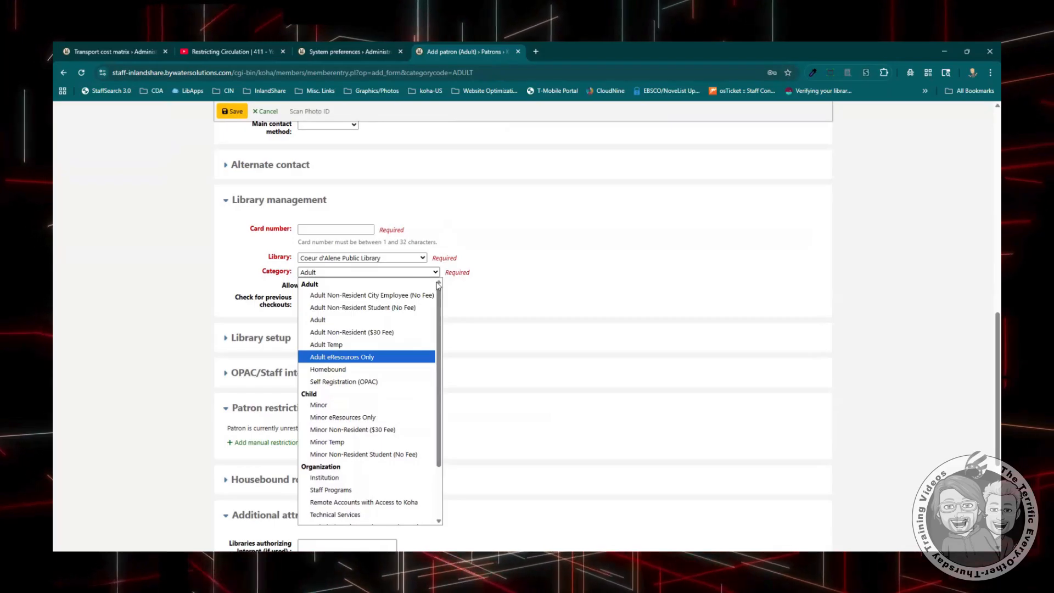
pyautogui.scroll(10, 584, 235)
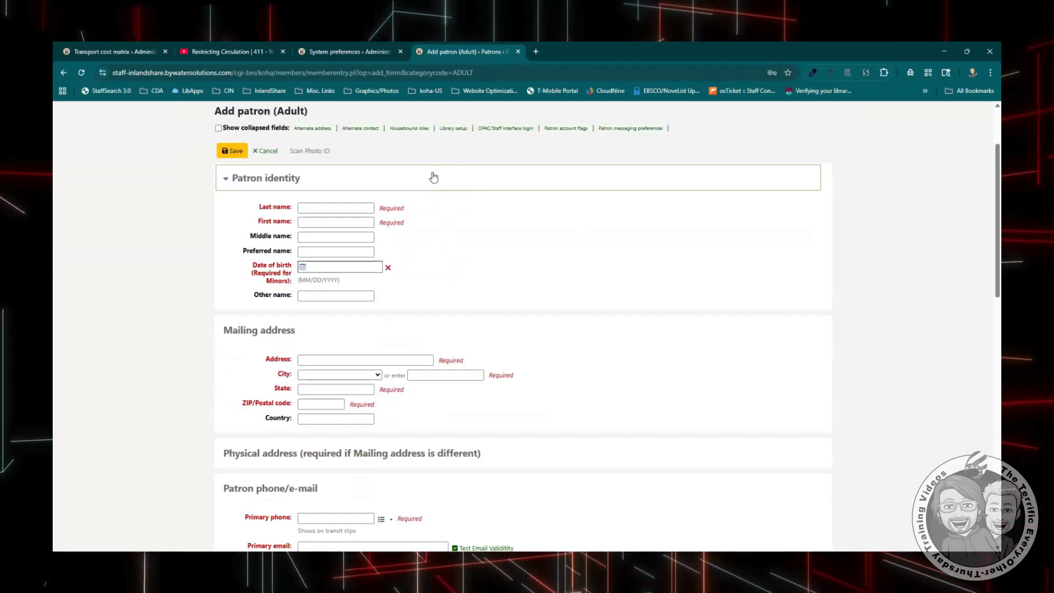
pyautogui.scroll(-7, 403, 305)
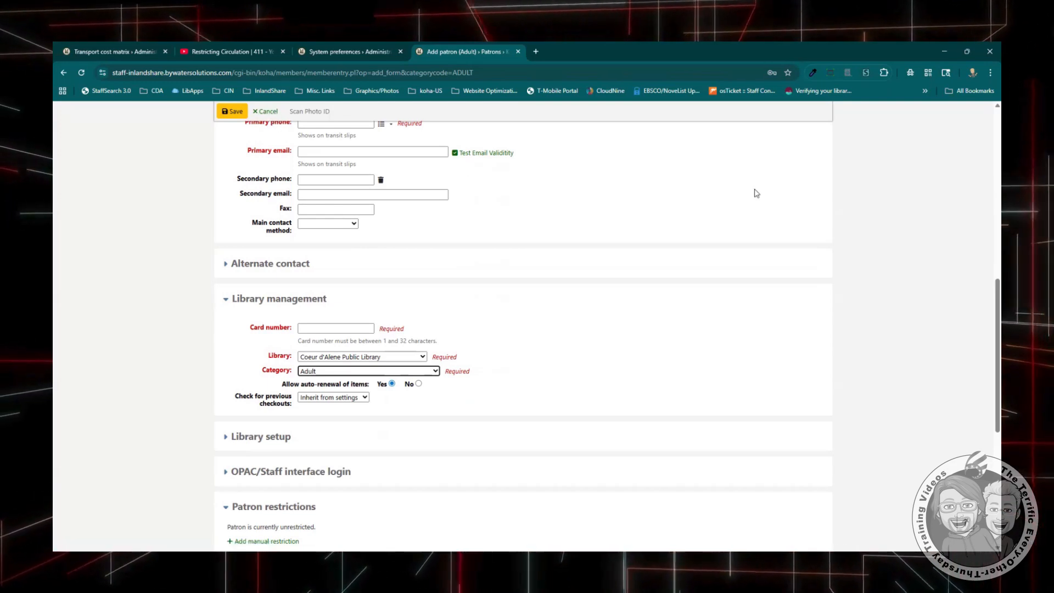
pyautogui.scroll(10, 273, 213)
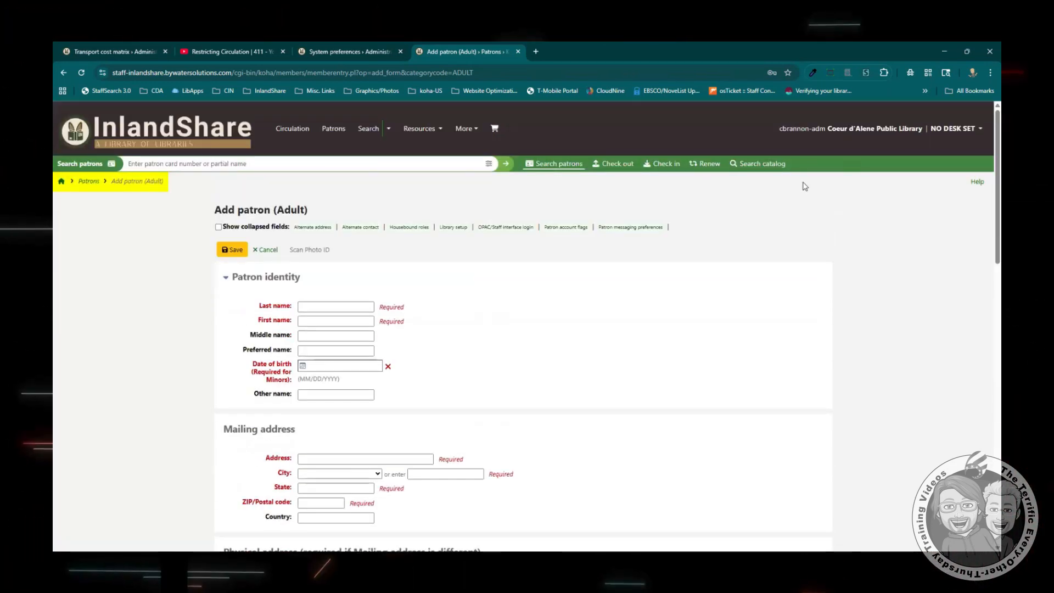
# Log out of the admin account and log in with the non-admin staff username and password, dismissing the offer to save the password.
pyautogui.click(873, 132)
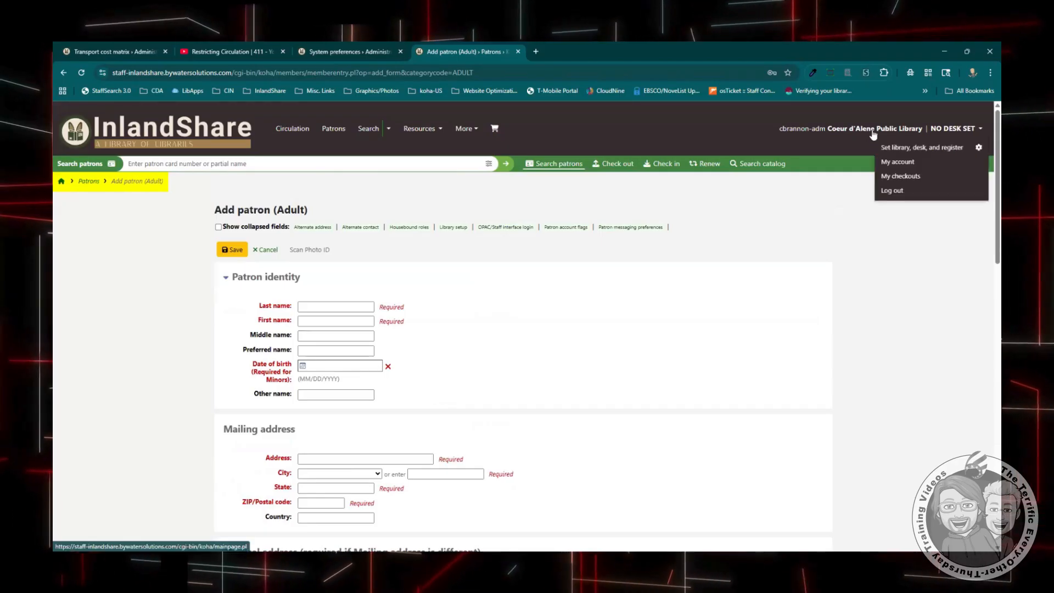
pyautogui.click(891, 190)
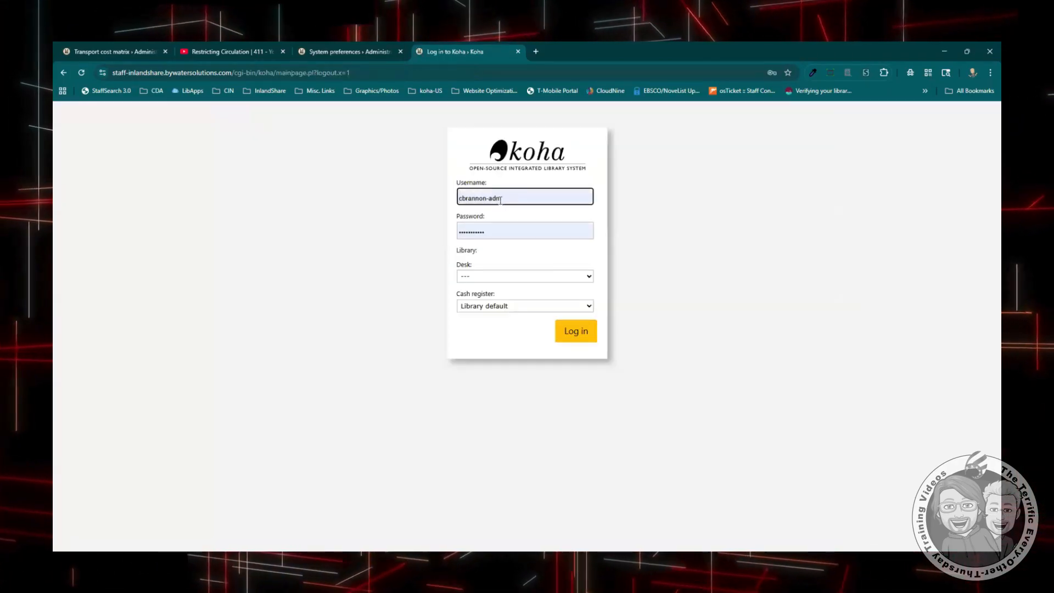
pyautogui.doubleClick(499, 198)
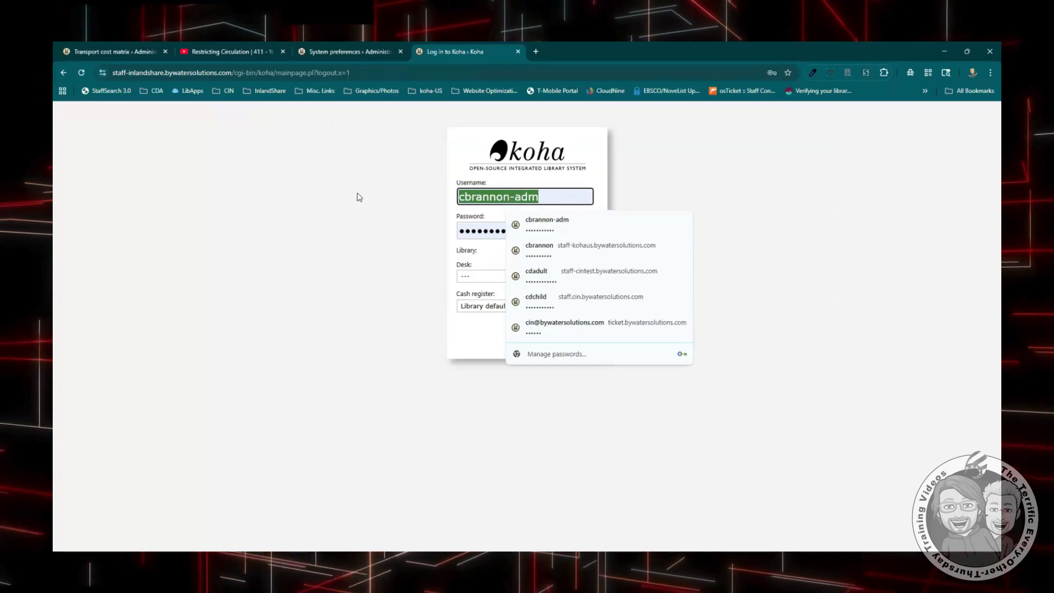
pyautogui.write('10279131a')
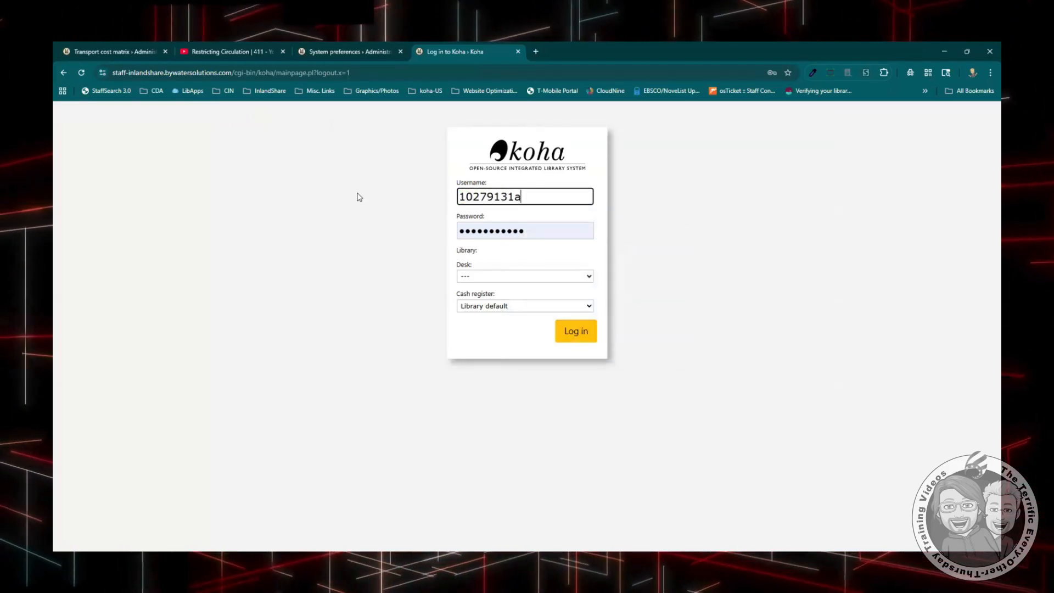
pyautogui.press('Tab')
pyautogui.write('•••')
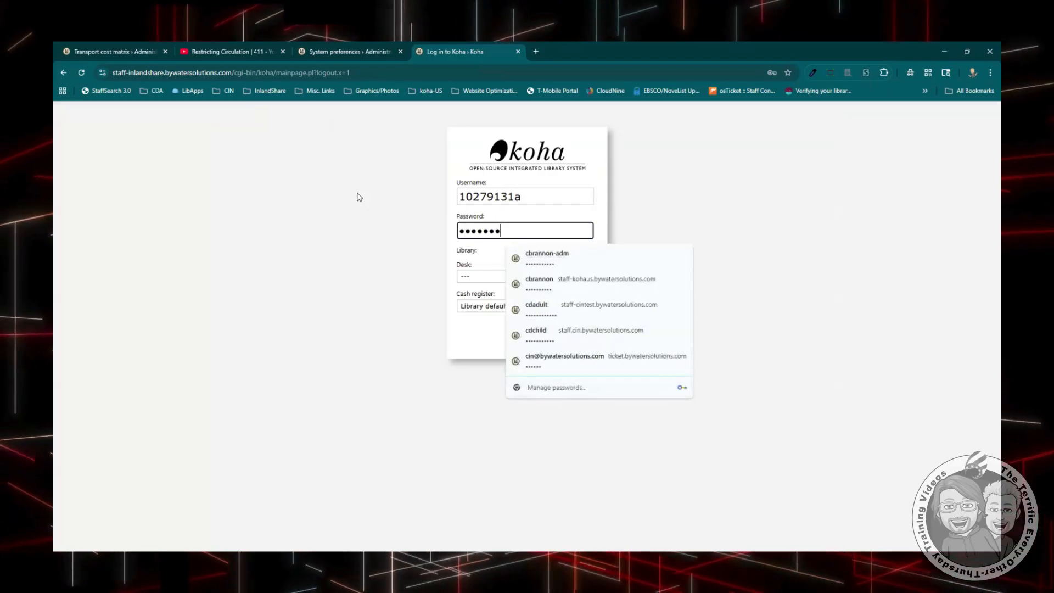
pyautogui.write('••••••••')
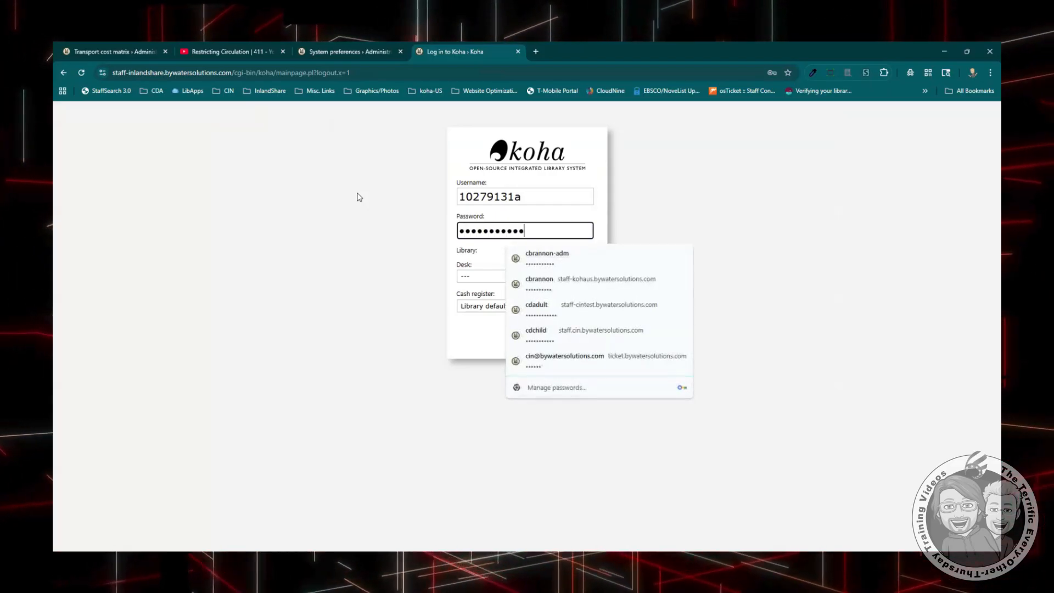
pyautogui.press('Return')
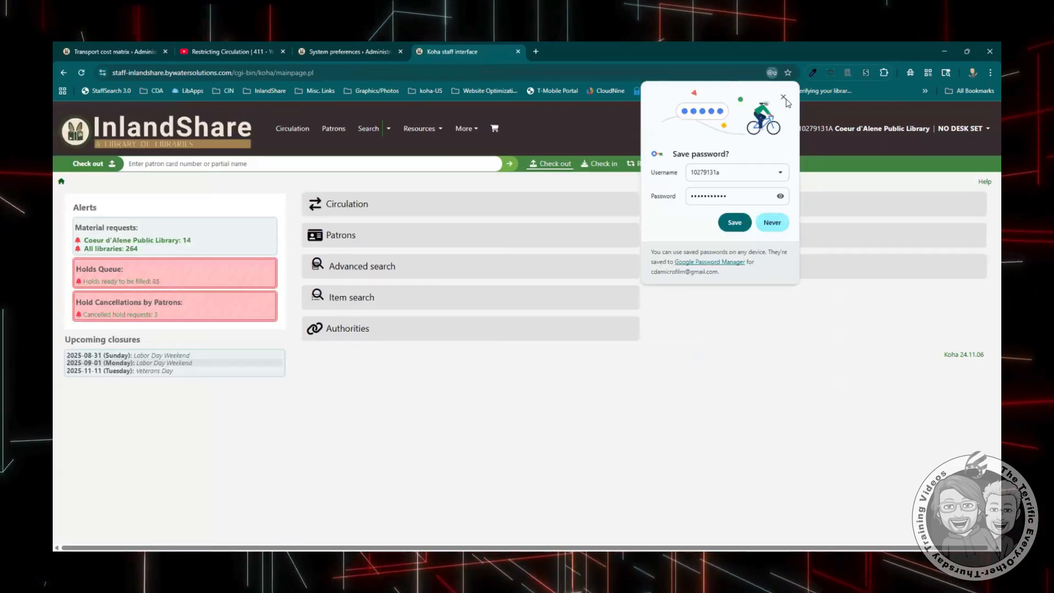
pyautogui.click(784, 97)
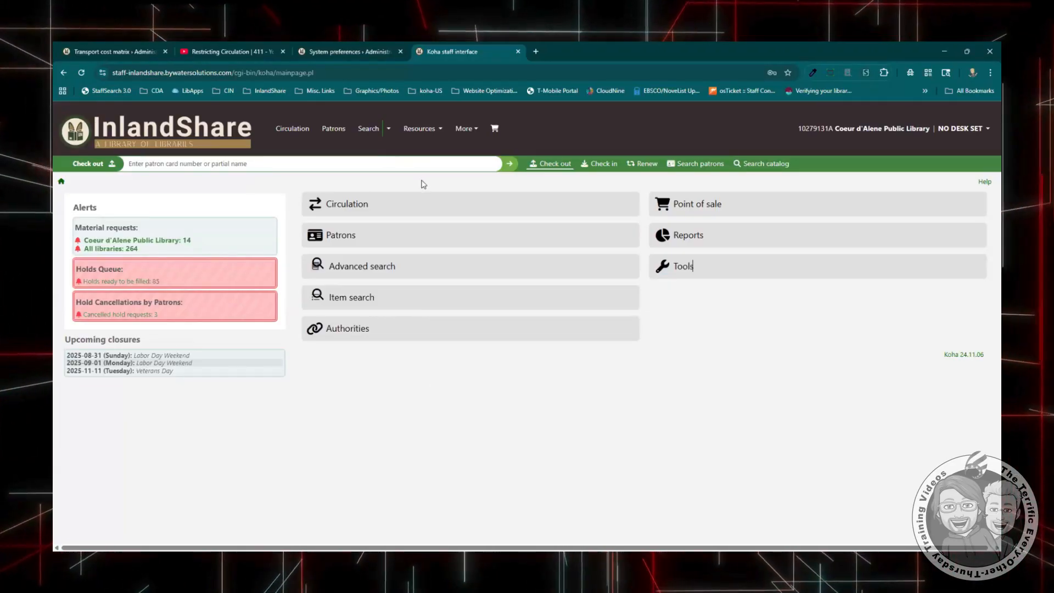
# Open a new Adult patron form from the Patrons page's new patron category list and examine its Category options.
pyautogui.click(333, 129)
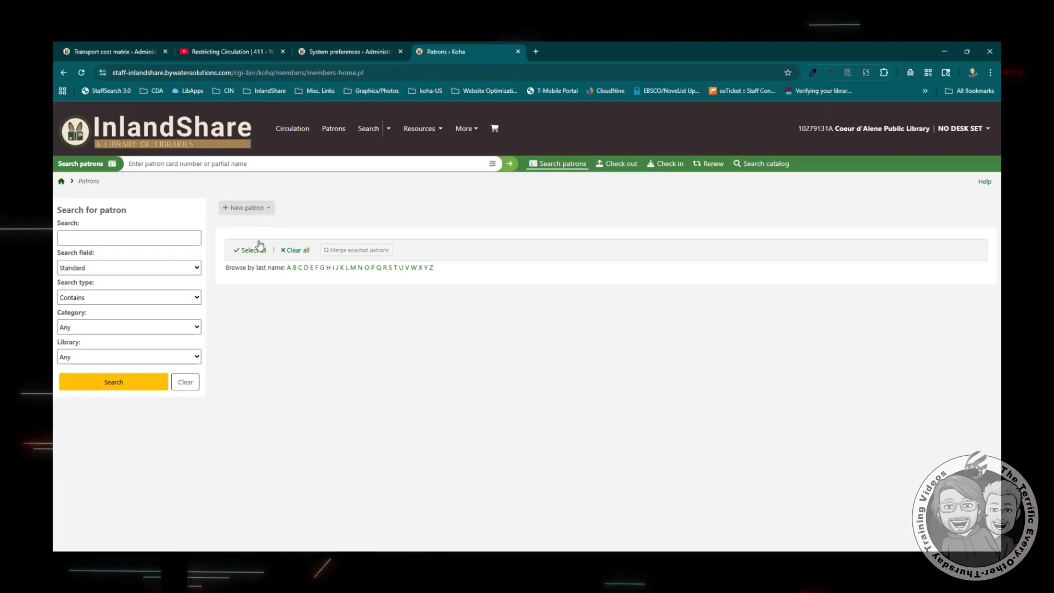
pyautogui.click(247, 208)
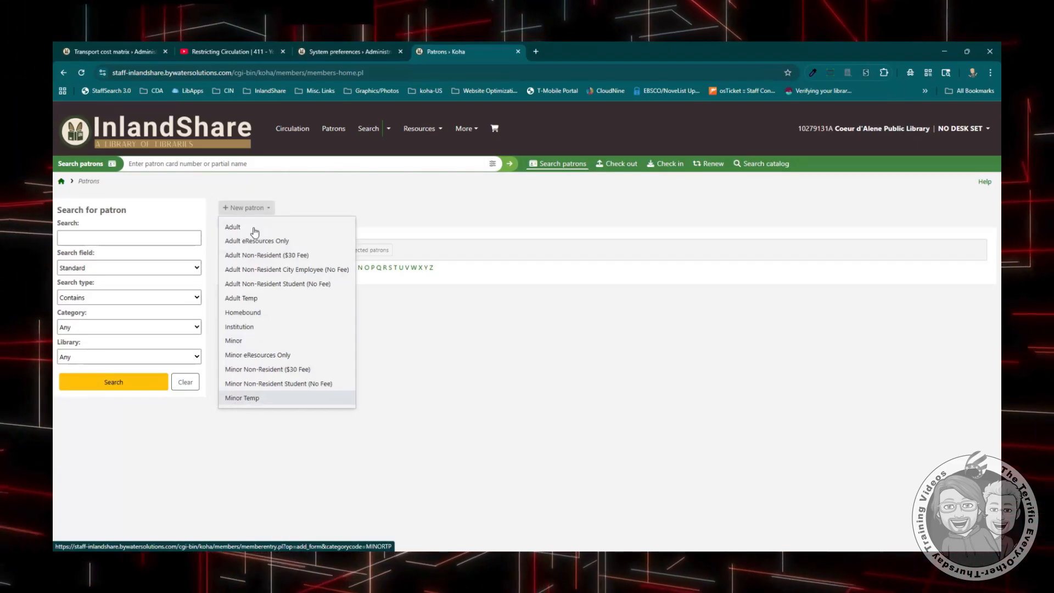
pyautogui.click(330, 227)
pyautogui.scroll(-10, 290, 390)
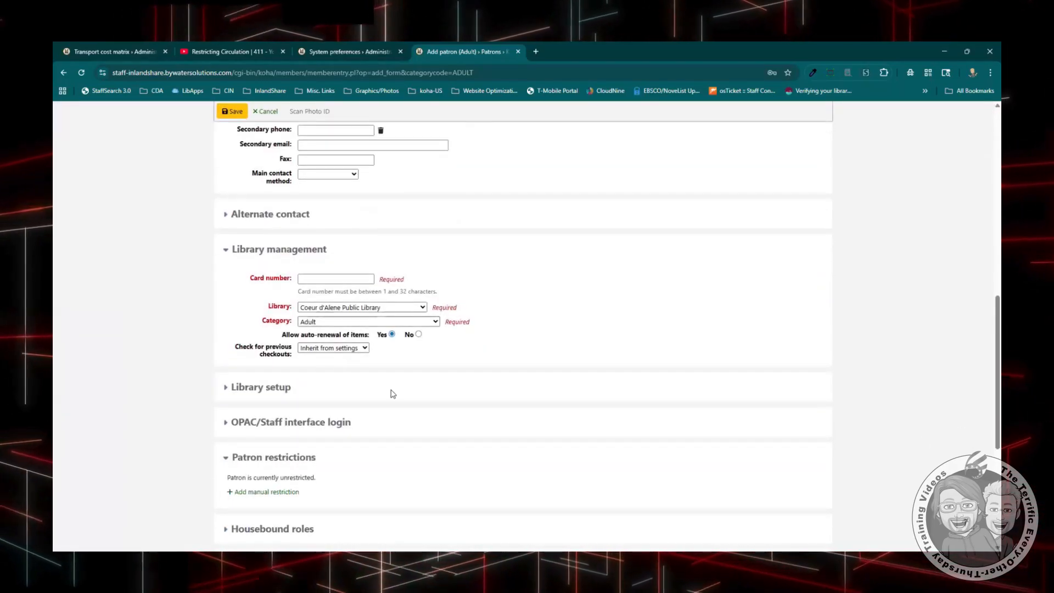
pyautogui.click(387, 321)
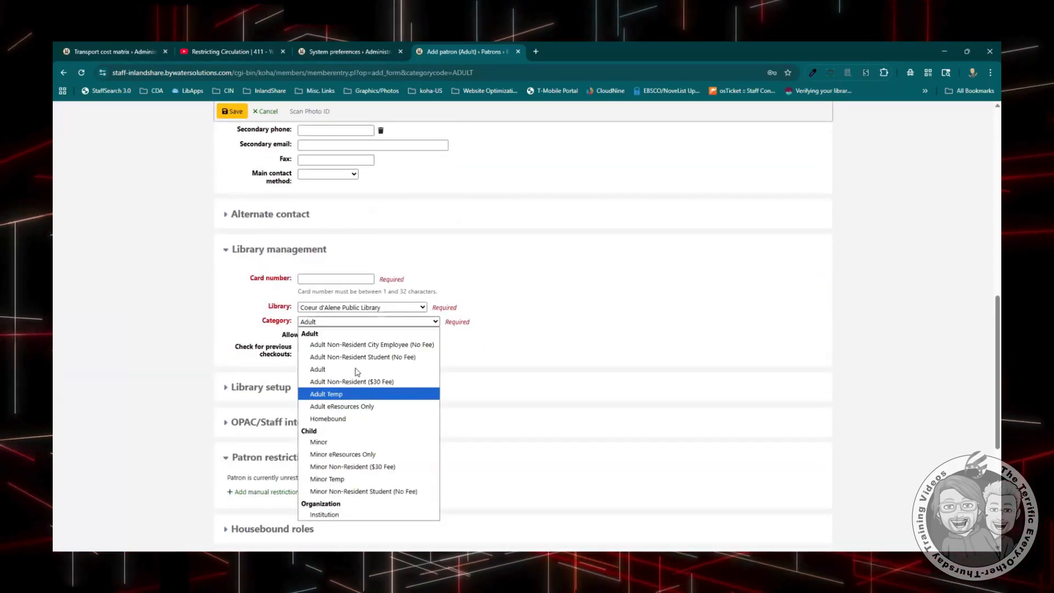